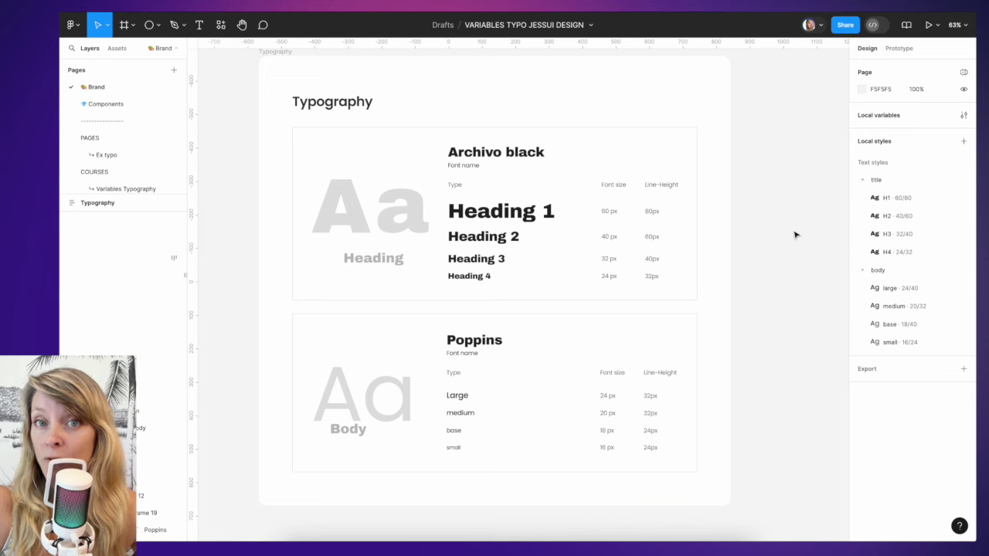
# - Create number variables under font/size: xs 16, S 18, M 20, L 24, XL 32, 2XL 40 and 3XL 60
pyautogui.click(886, 116)
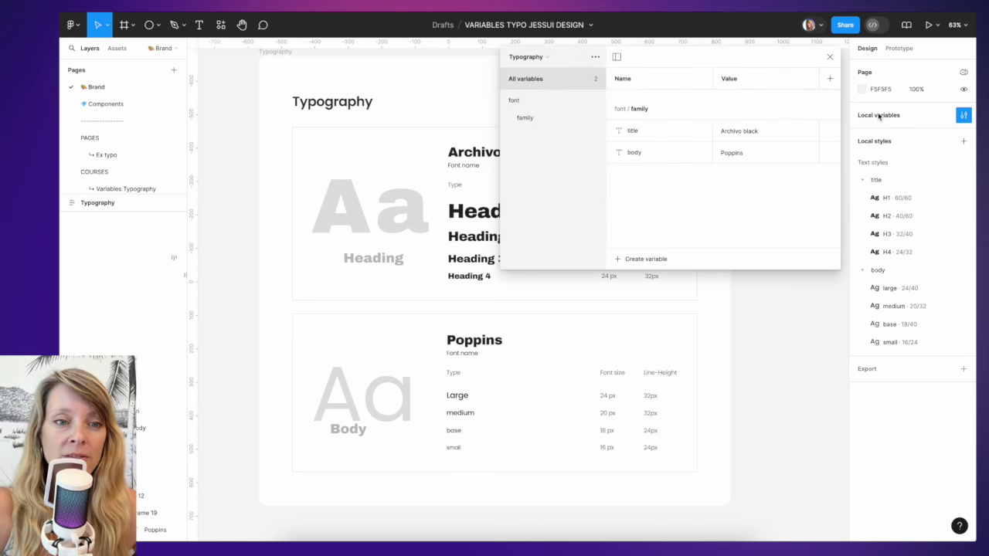
pyautogui.click(641, 260)
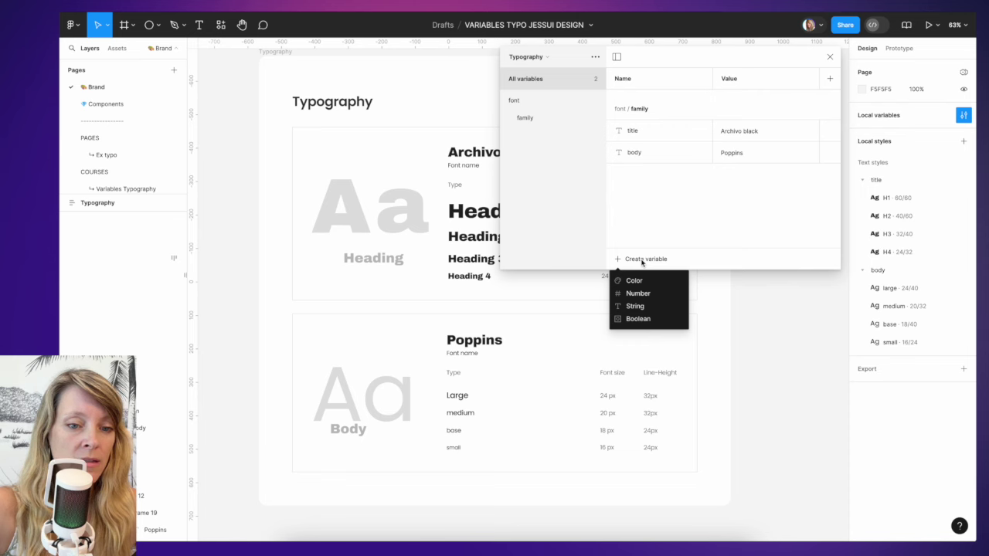
pyautogui.click(640, 293)
pyautogui.write('fo')
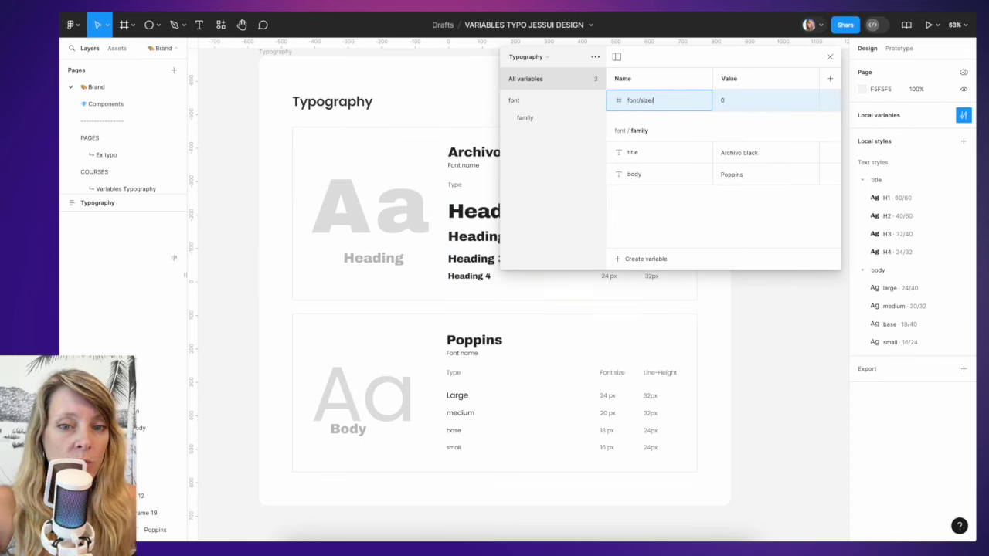
pyautogui.write('nt/size/xs')
pyautogui.press('Tab')
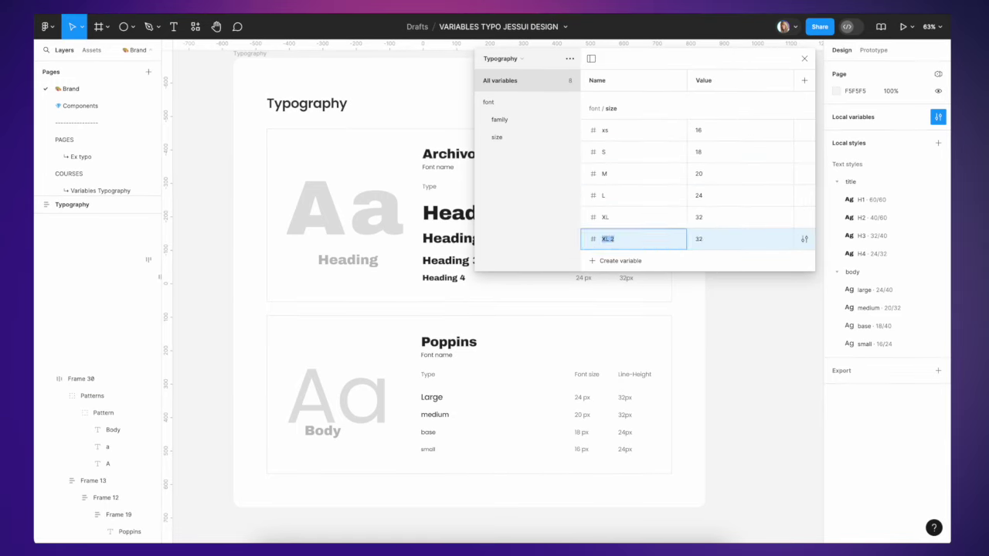
pyautogui.press('Return')
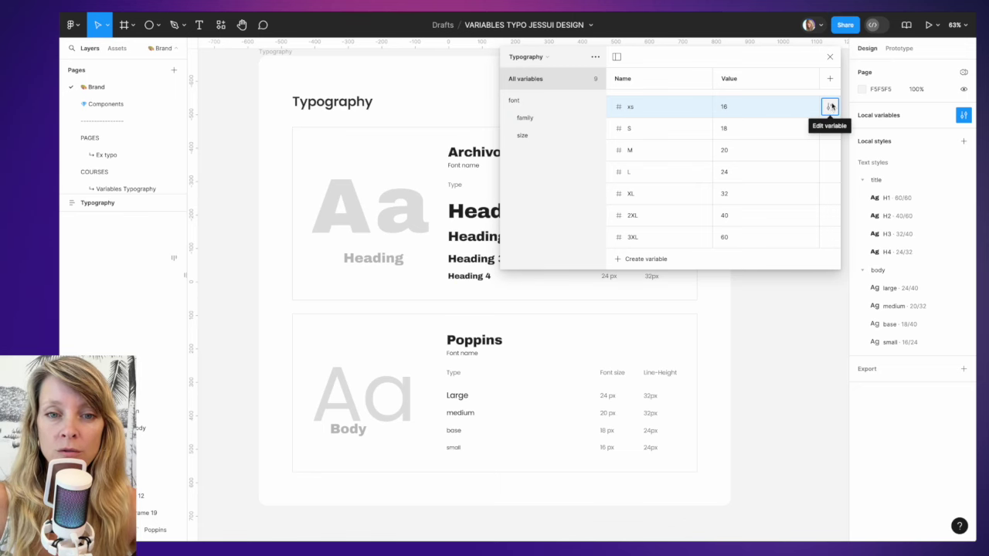
# - Restrict the number scoping of the font/size/xs variable to Text content only
pyautogui.click(829, 107)
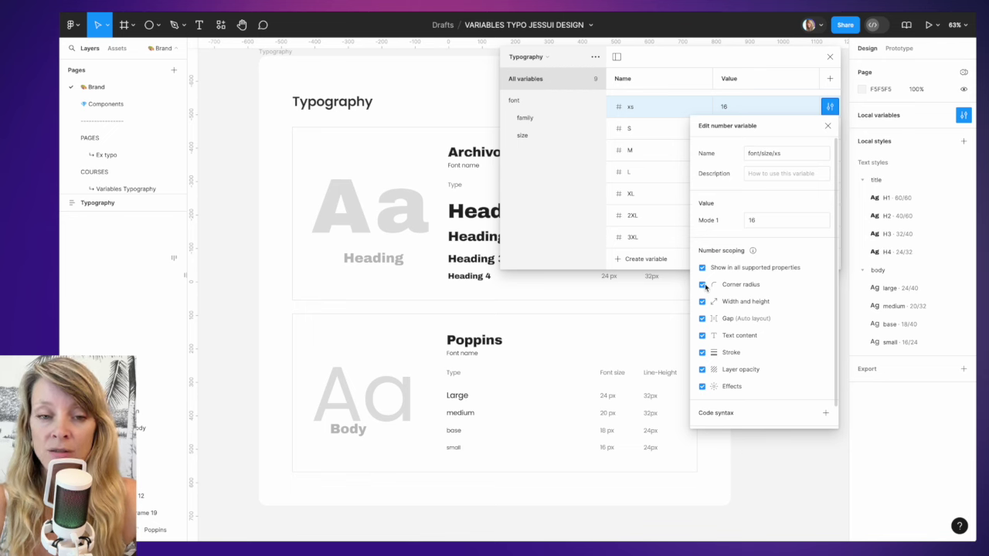
pyautogui.click(702, 268)
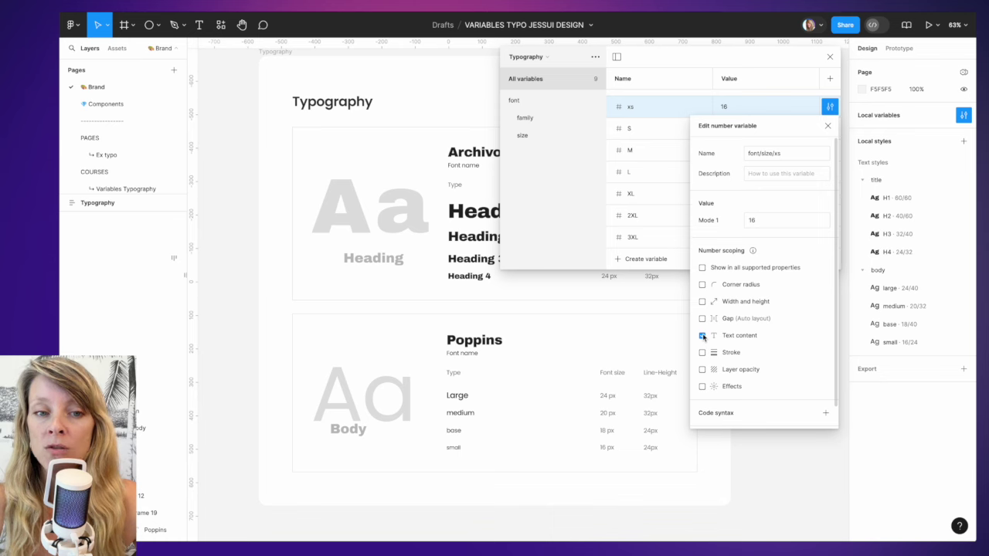
pyautogui.moveTo(788, 128); pyautogui.dragTo(858, 124)
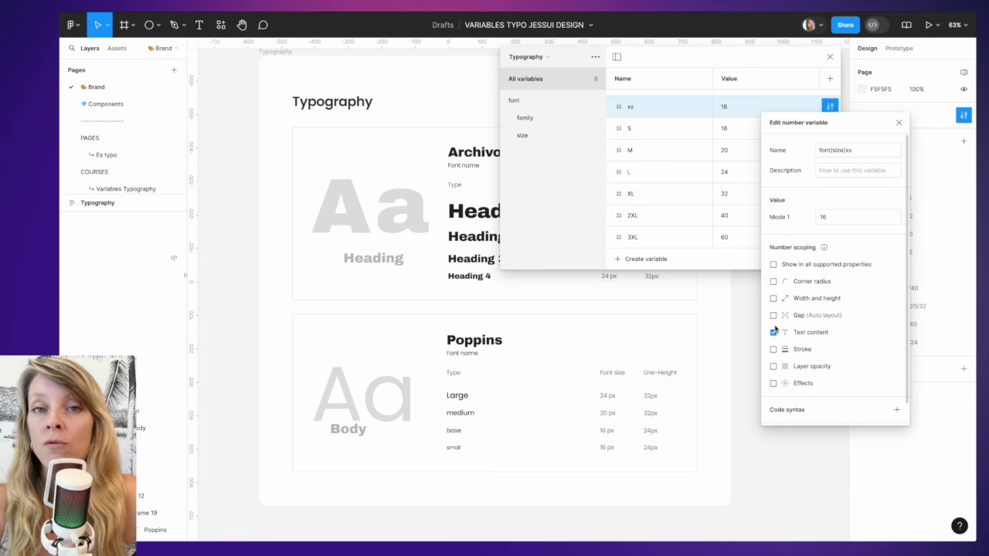
pyautogui.click(899, 123)
# - Check which number variables are offered for the Poppins title's font size and the surrounding frame's corner radius
pyautogui.click(952, 249)
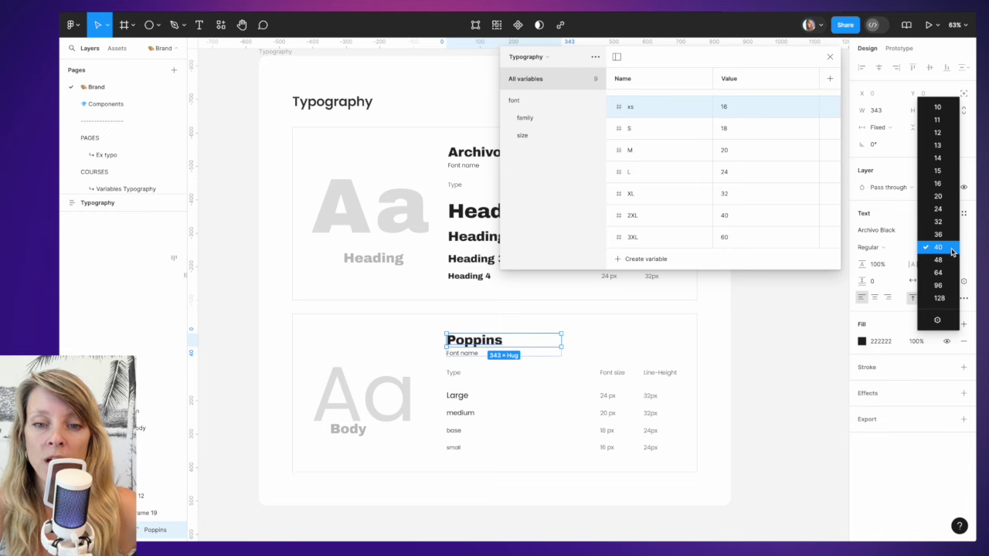
pyautogui.click(946, 321)
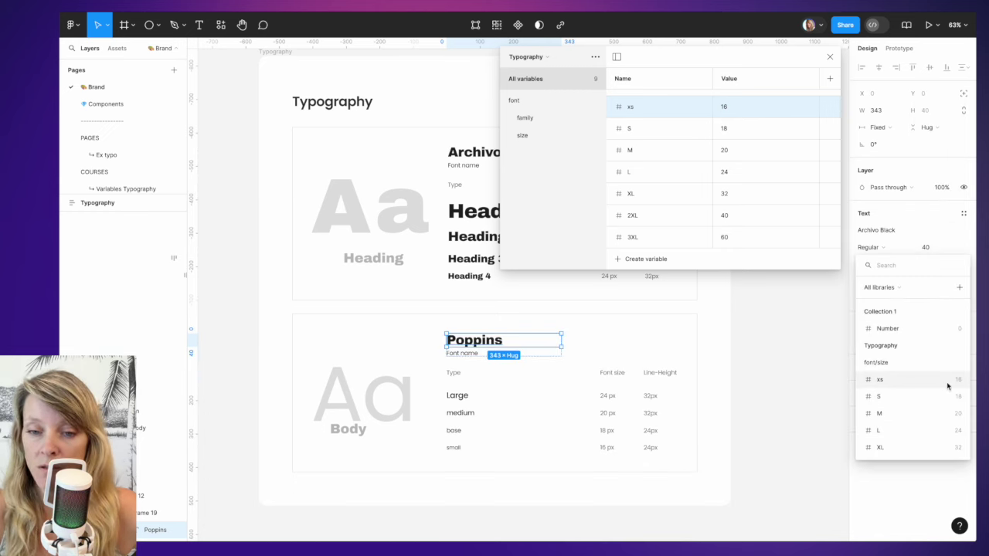
pyautogui.click(814, 375)
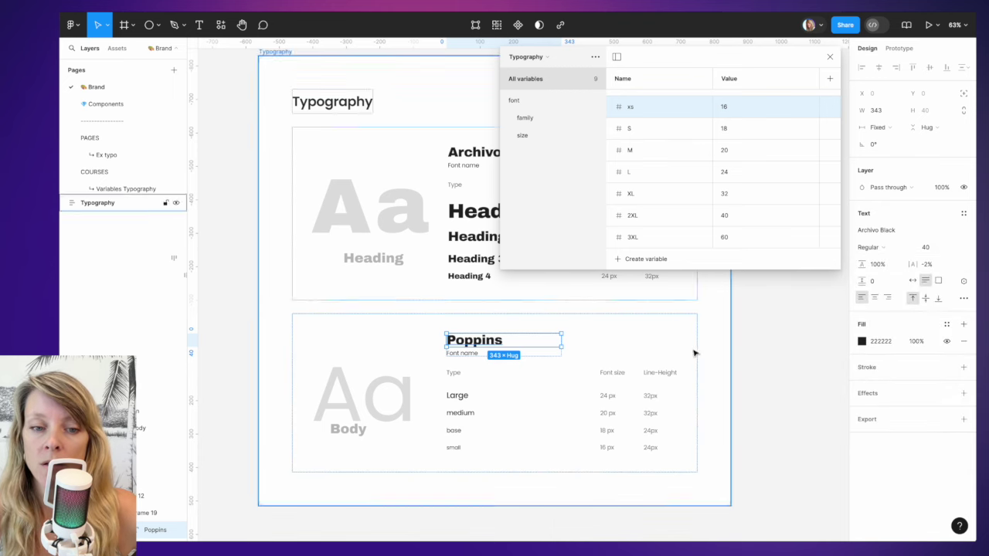
pyautogui.hotkey('shift', 'Return')
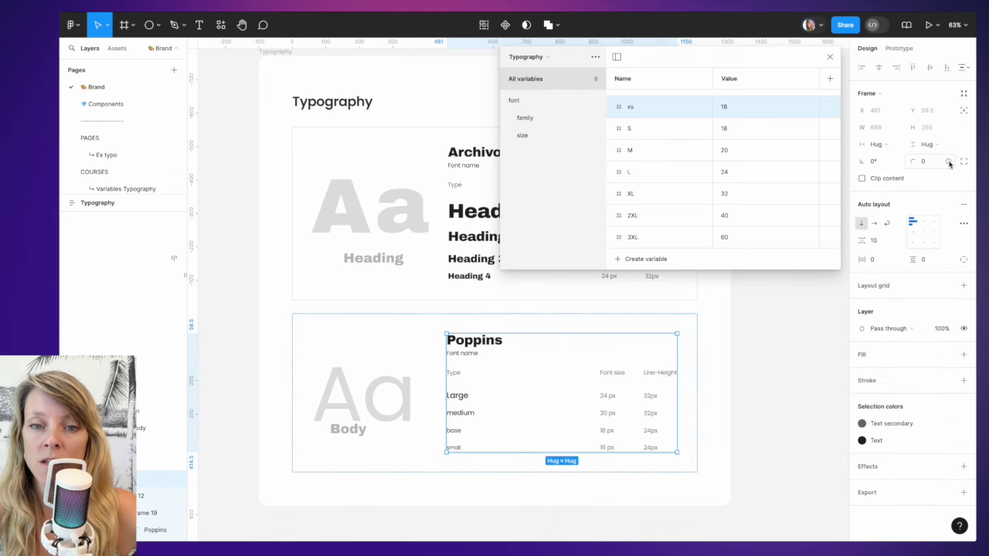
pyautogui.click(949, 162)
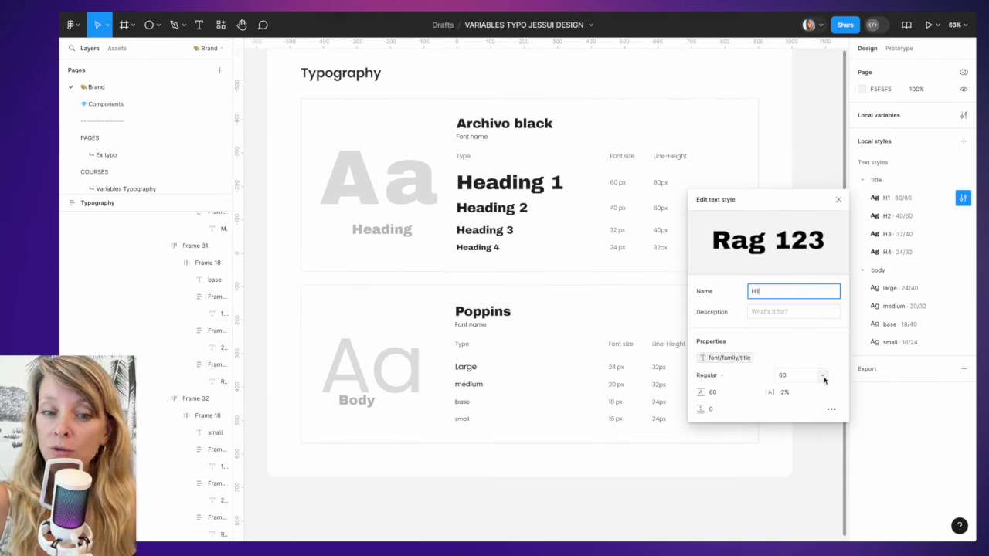
# - Link the H1 text style's font size to the 3XL variable (60) and its line height to 4XL (80)
pyautogui.click(822, 376)
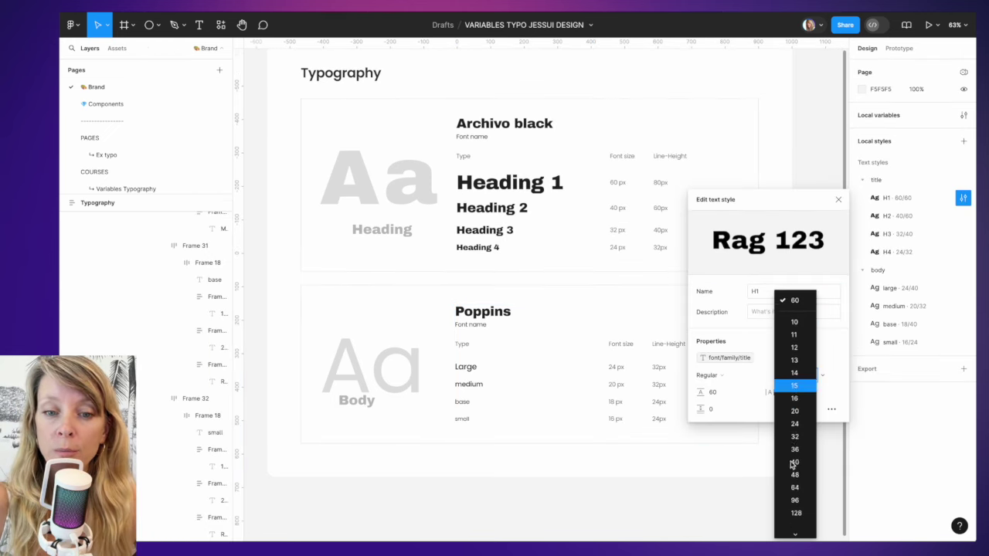
pyautogui.click(795, 528)
pyautogui.click(773, 525)
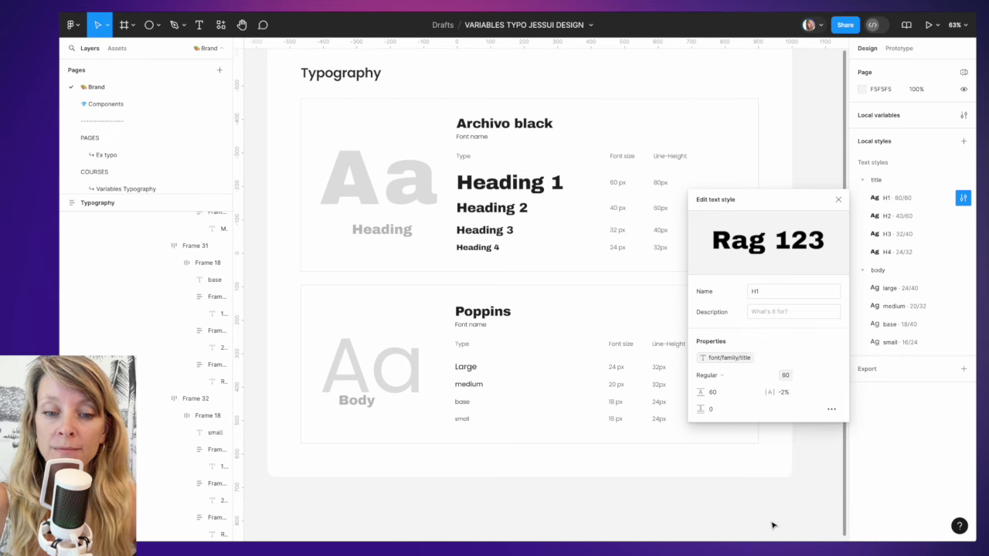
pyautogui.click(746, 393)
pyautogui.scroll(-2, 631, 472)
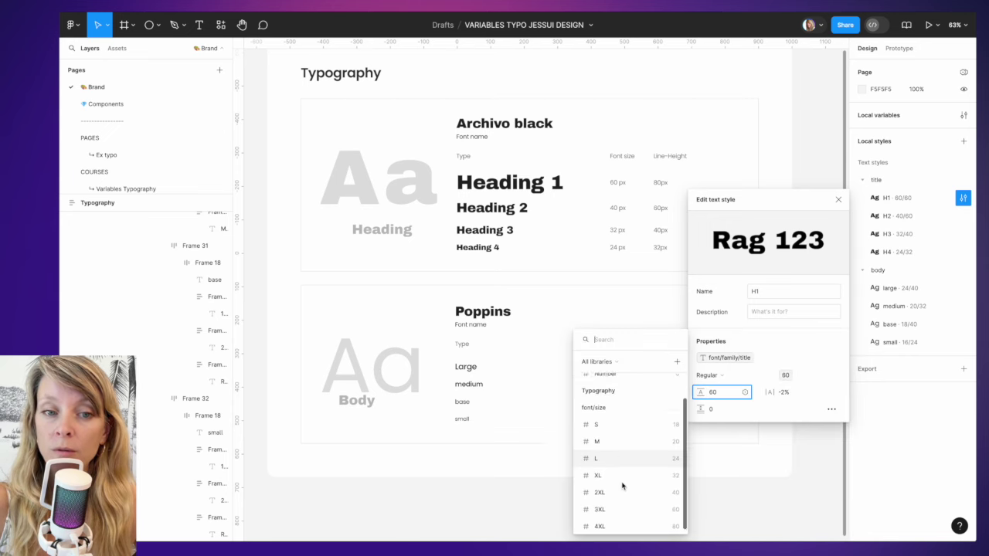
pyautogui.click(647, 523)
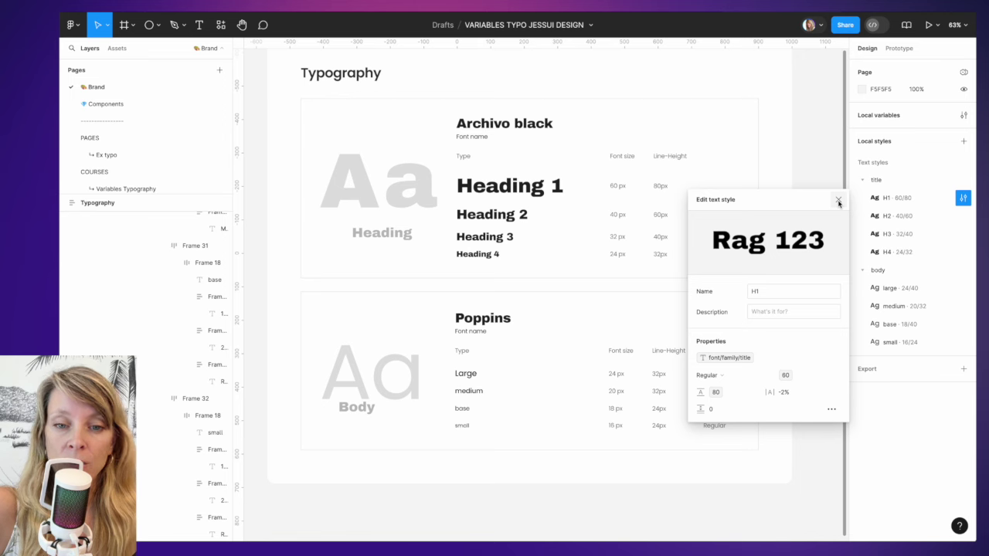
pyautogui.click(839, 201)
# - Link the H2 text style's font size to the 2XL variable (40) and its line height to 3XL (60)
pyautogui.click(963, 216)
pyautogui.click(825, 394)
pyautogui.click(795, 466)
pyautogui.click(746, 410)
# - Link the H3 text style's font size to the XL variable (32) and its line height to 2XL (40)
pyautogui.click(964, 235)
pyautogui.click(824, 412)
pyautogui.click(797, 508)
pyautogui.click(802, 521)
pyautogui.click(611, 490)
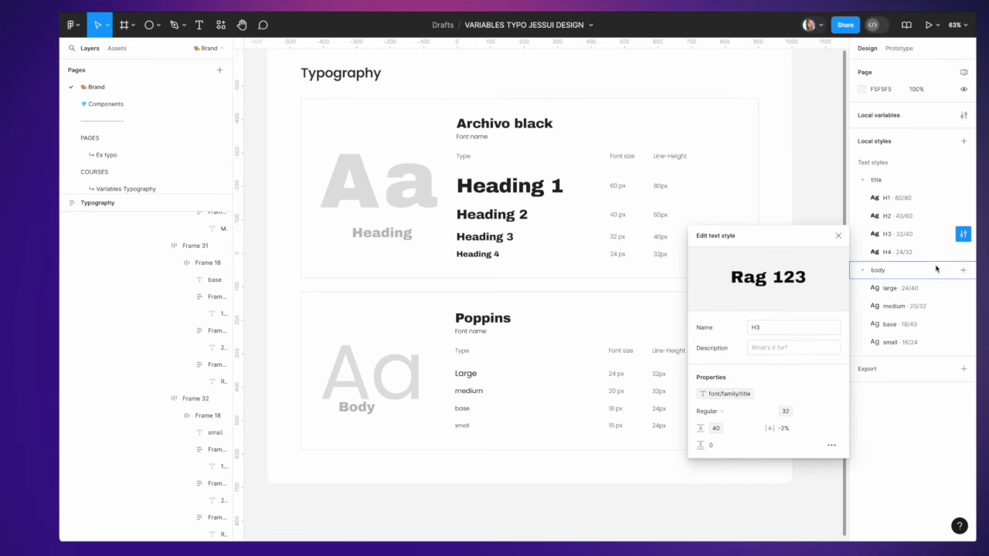
# - Link the H4 text style's font size to the L variable (24) and its line height to XL (32)
pyautogui.click(963, 252)
pyautogui.click(824, 430)
pyautogui.click(796, 527)
pyautogui.click(746, 446)
pyautogui.click(630, 469)
# - Link the large body style's font size to the L variable (24) and its line height to 2XL (40)
pyautogui.click(963, 288)
pyautogui.click(823, 465)
pyautogui.click(770, 506)
pyautogui.click(745, 483)
pyautogui.click(630, 488)
# - Link the medium body style's font size to the M variable (20) and its line height to XL (32)
pyautogui.click(963, 307)
pyautogui.click(824, 484)
pyautogui.click(791, 489)
pyautogui.click(746, 500)
pyautogui.click(597, 470)
# - Link the base body style's font size to the S variable (18) and its line height to 2XL (40)
pyautogui.click(963, 324)
pyautogui.click(824, 488)
pyautogui.click(792, 493)
pyautogui.click(745, 504)
pyautogui.click(598, 508)
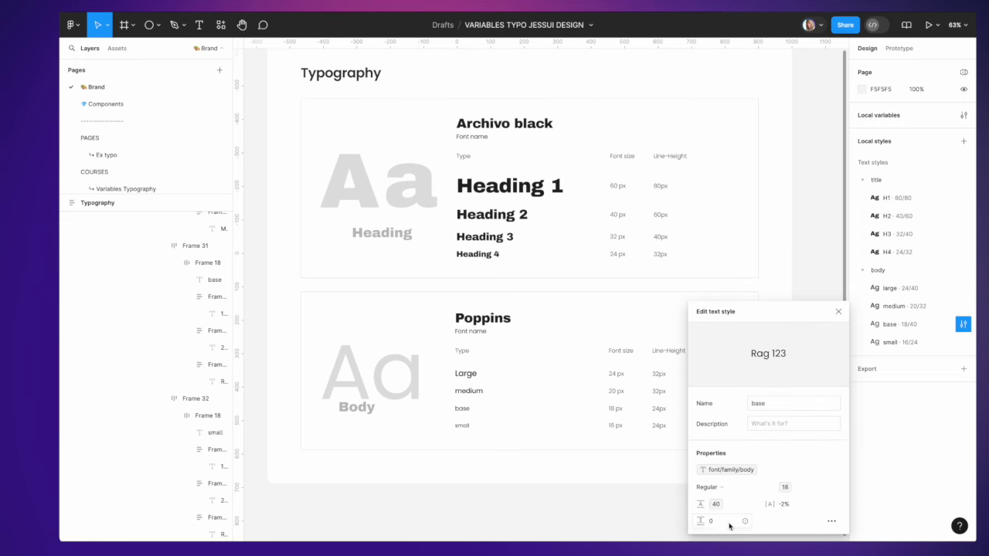
pyautogui.click(838, 311)
# - Link the small body style's font size to the xs variable (16) and its line height to L (24)
pyautogui.click(963, 342)
pyautogui.click(824, 486)
pyautogui.click(773, 422)
pyautogui.click(745, 504)
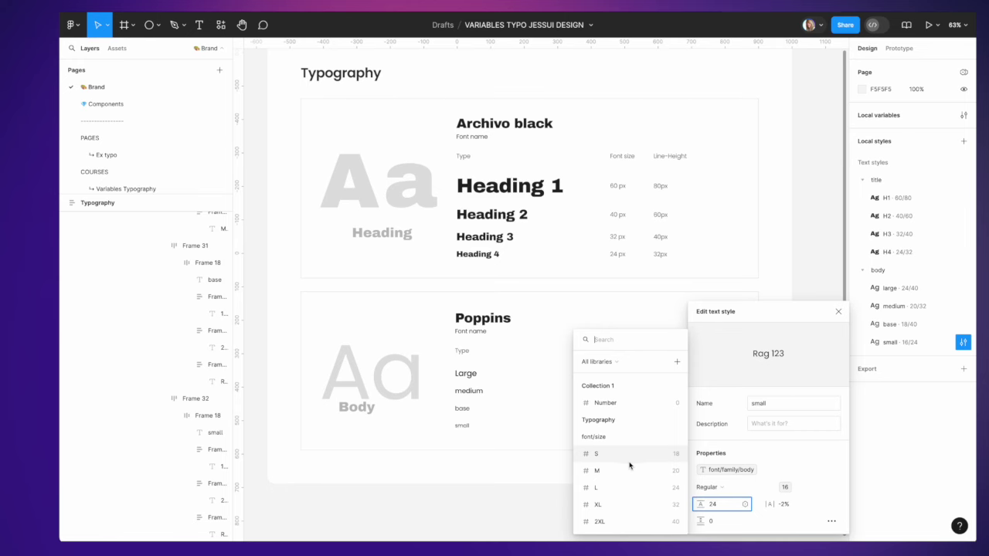
pyautogui.click(793, 258)
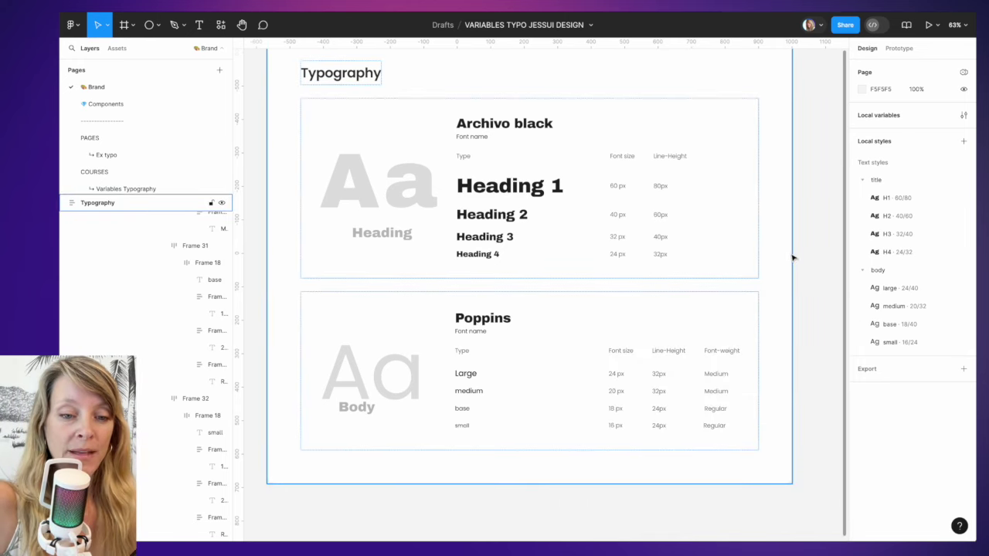
pyautogui.click(661, 202)
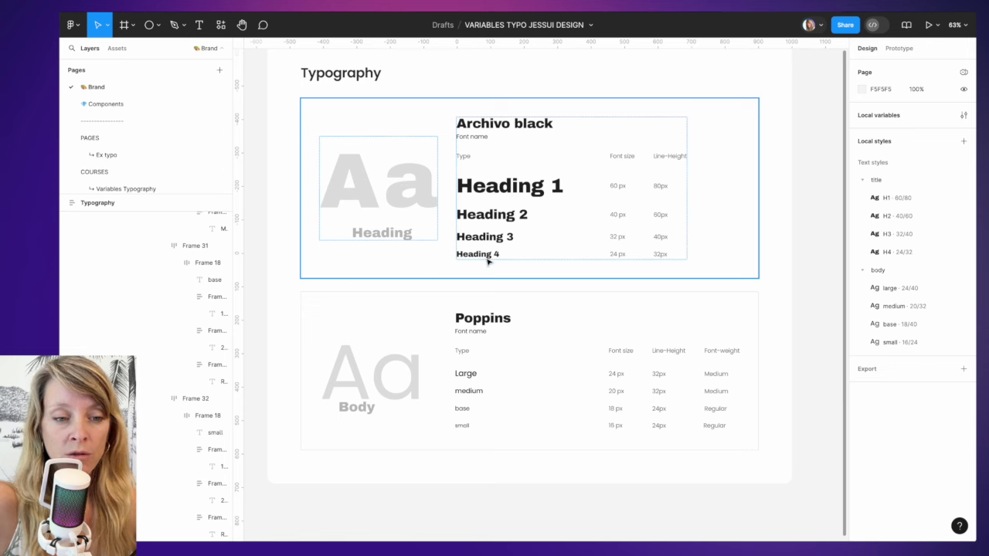
pyautogui.click(729, 377)
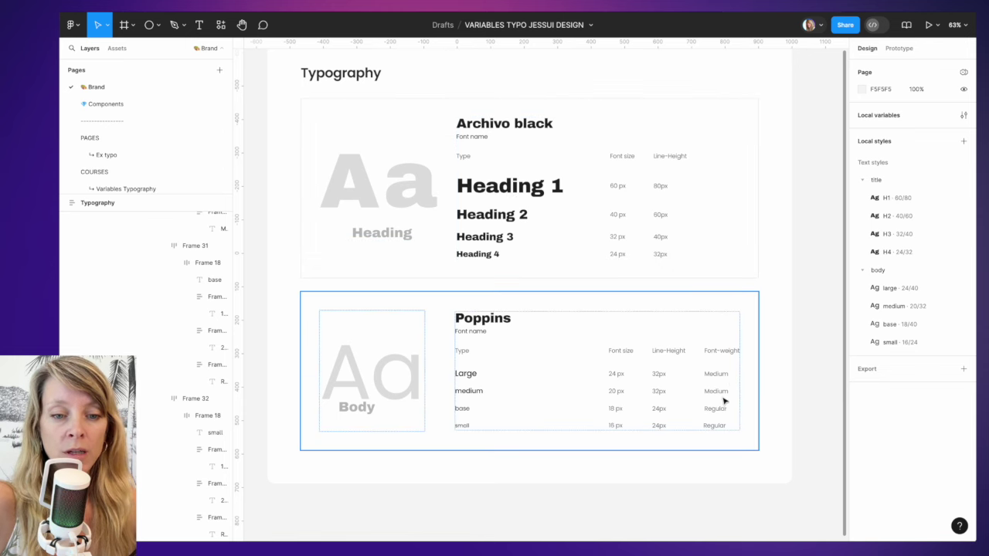
pyautogui.click(811, 204)
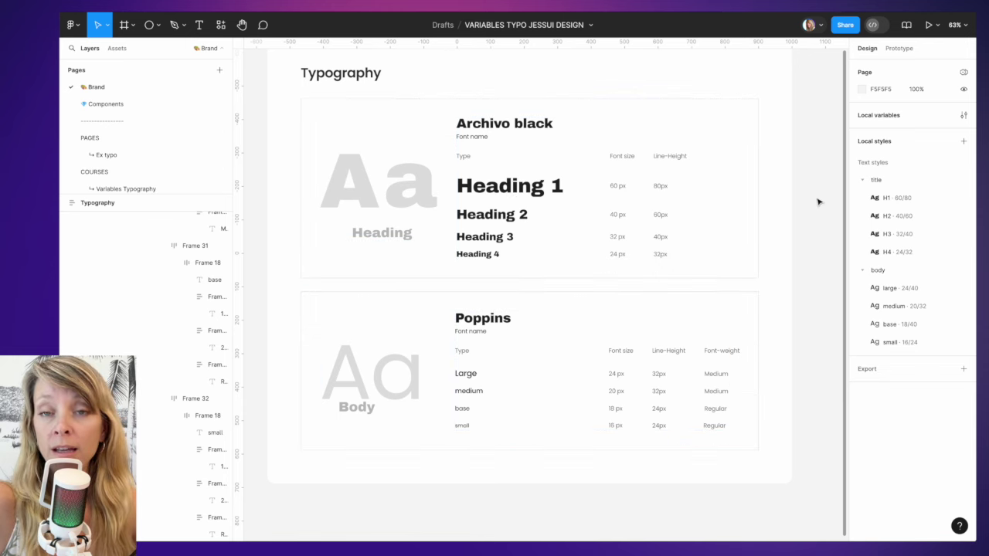
# - Create a string variable named weight/Regular with the value Regular in the Typography collection
pyautogui.click(963, 114)
pyautogui.click(646, 259)
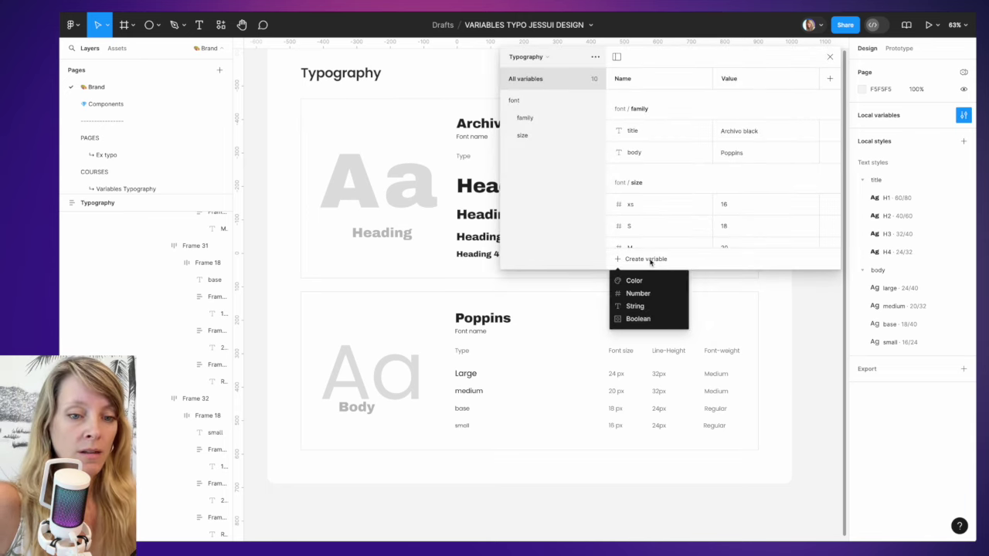
pyautogui.click(636, 307)
pyautogui.write('weight')
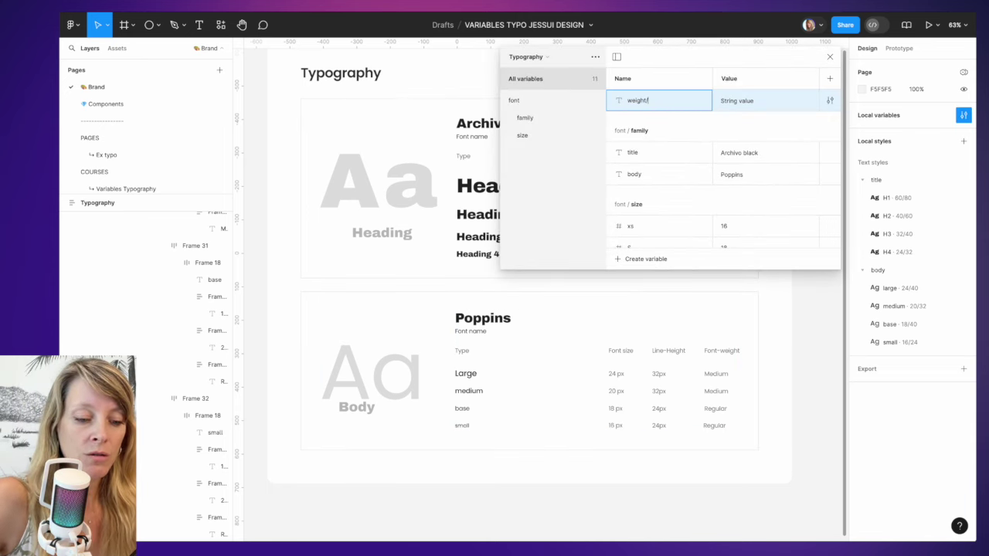
pyautogui.write('/Regular')
pyautogui.click(738, 238)
pyautogui.write('Reg')
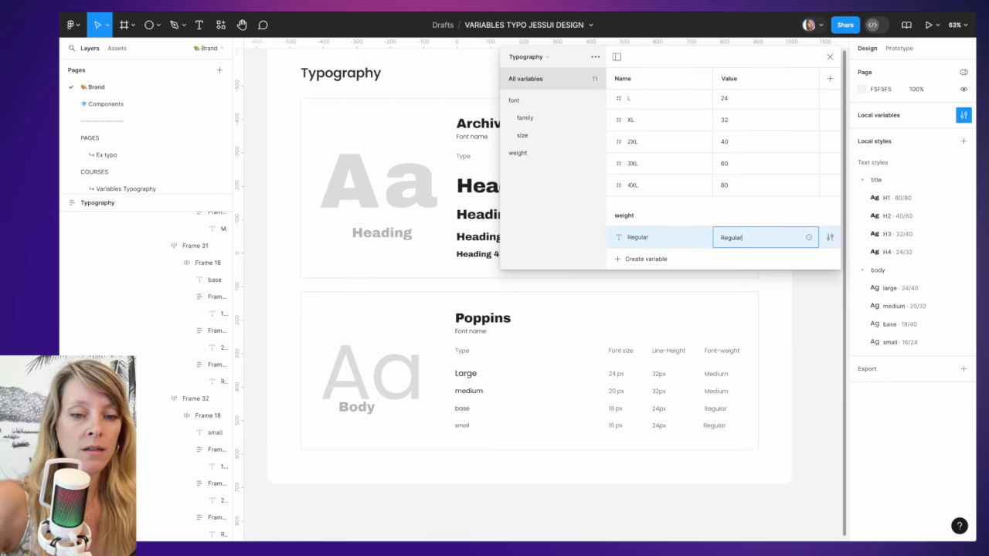
# - Duplicate the Regular weight variable as Medium with the value Medium, and close the variables window
pyautogui.click(693, 242)
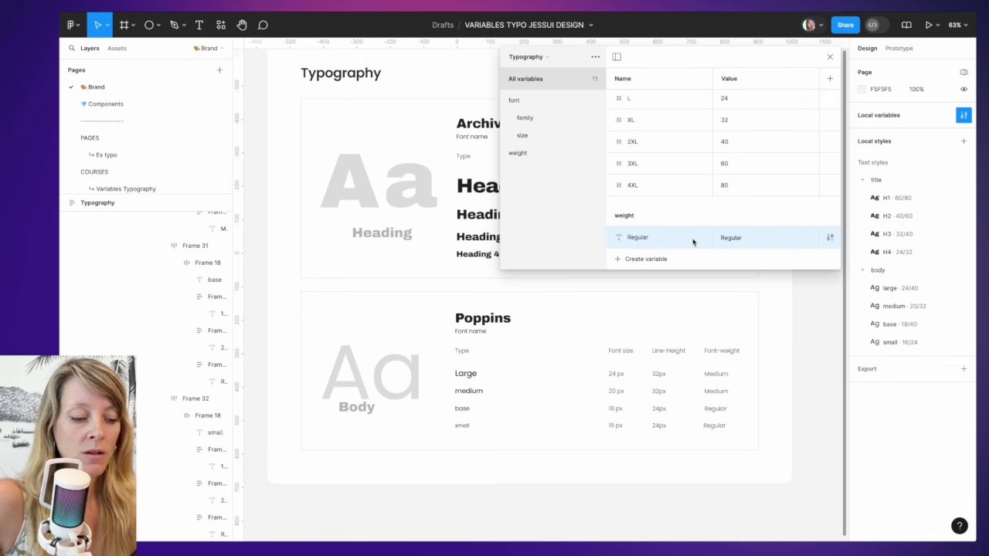
pyautogui.hotkey('ctrl', 'd')
pyautogui.write('Medium')
pyautogui.press('Tab')
pyautogui.write('Mediu')
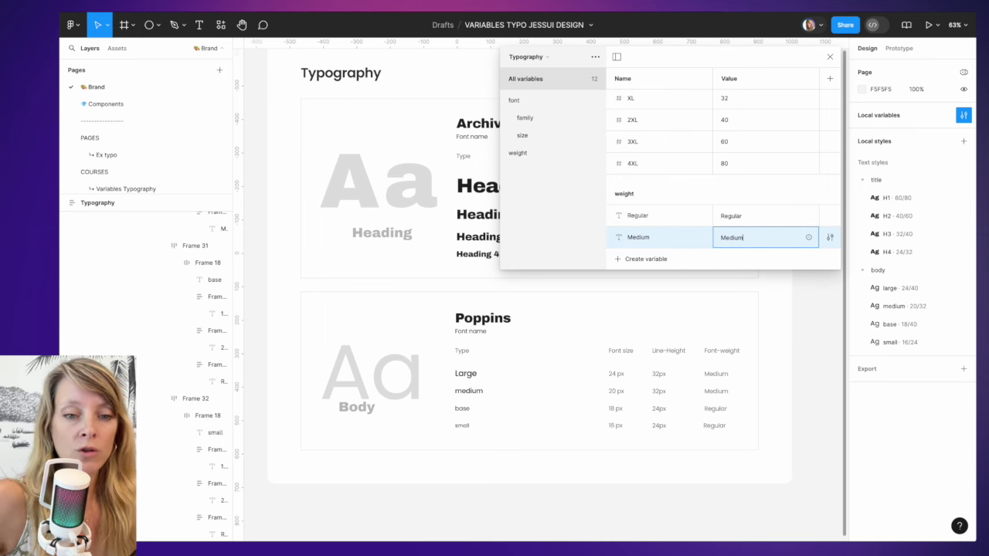
pyautogui.press('Escape')
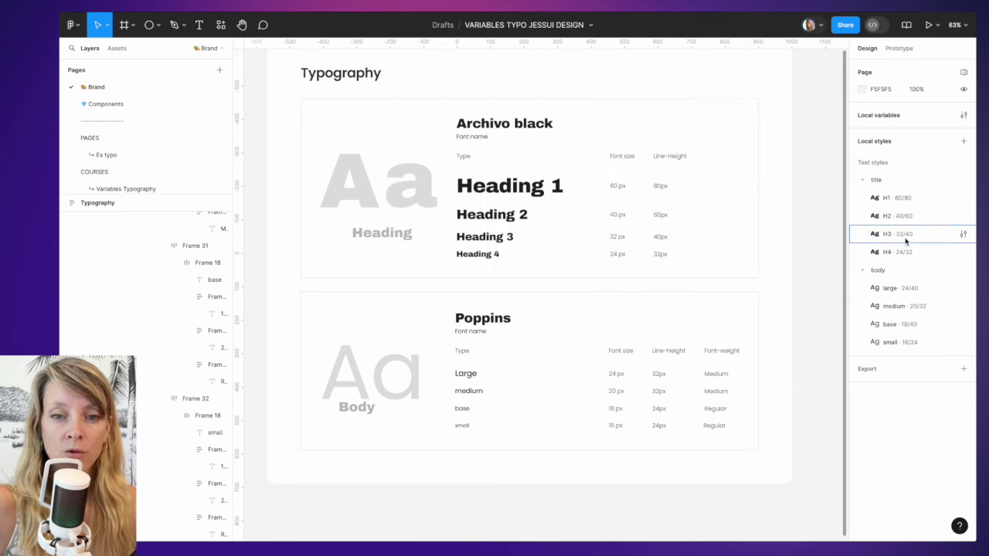
# - Link the H1 text style's font weight to the weight/Regular variable
pyautogui.click(962, 198)
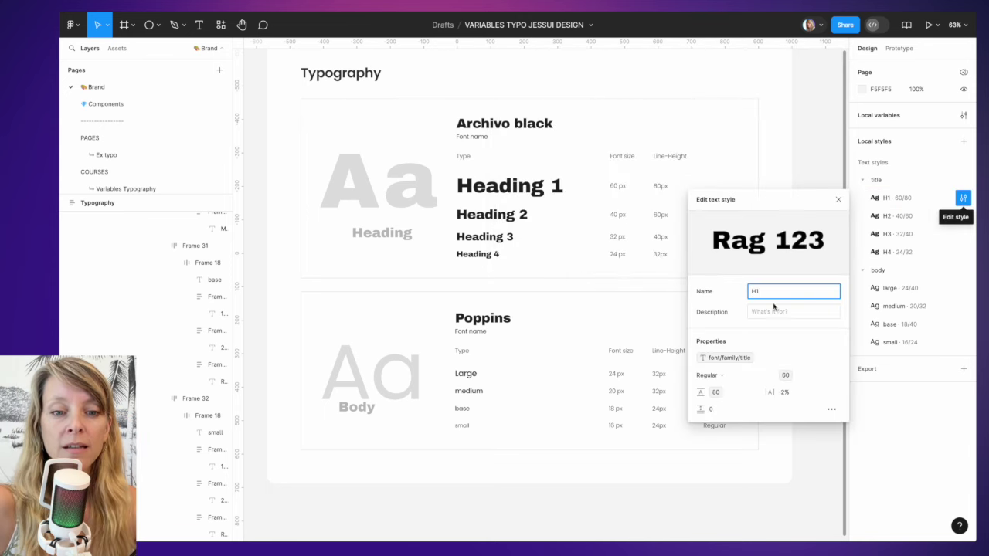
pyautogui.click(739, 376)
pyautogui.click(736, 398)
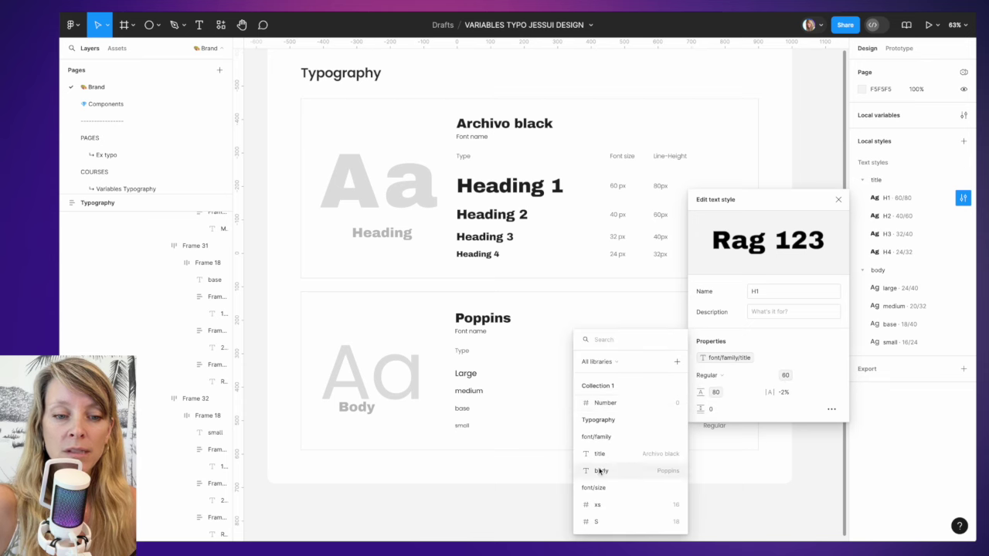
pyautogui.scroll(-5, 610, 457)
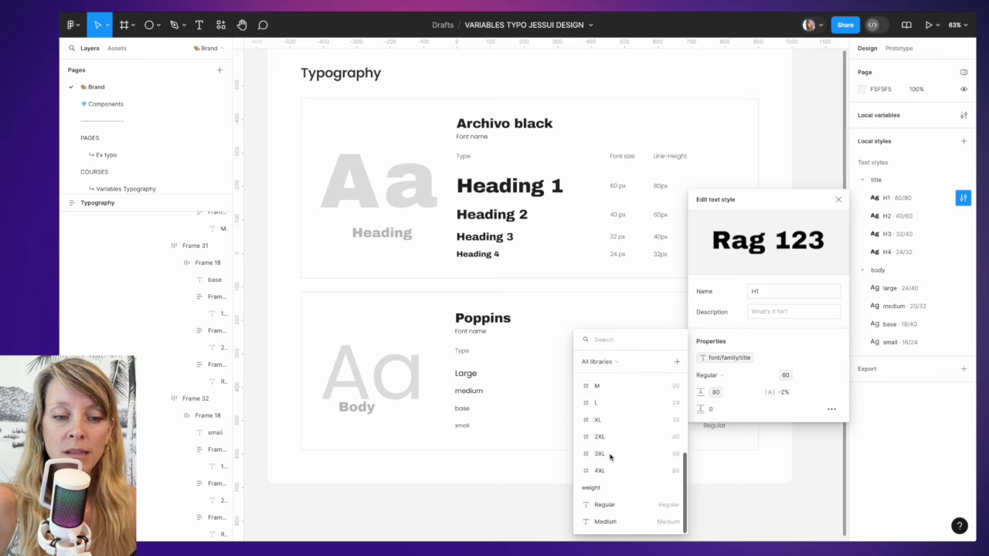
pyautogui.click(604, 507)
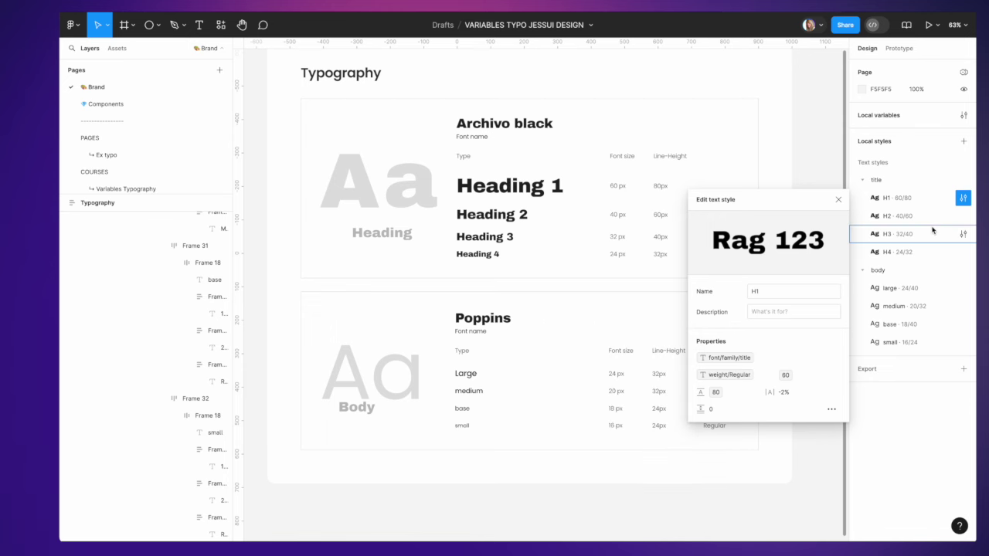
# - Link the H2 text style's font weight to the weight/Regular variable
pyautogui.click(963, 215)
pyautogui.click(709, 393)
pyautogui.click(726, 472)
# - Link the body large text style's font weight to the weight/Medium variable
pyautogui.click(962, 288)
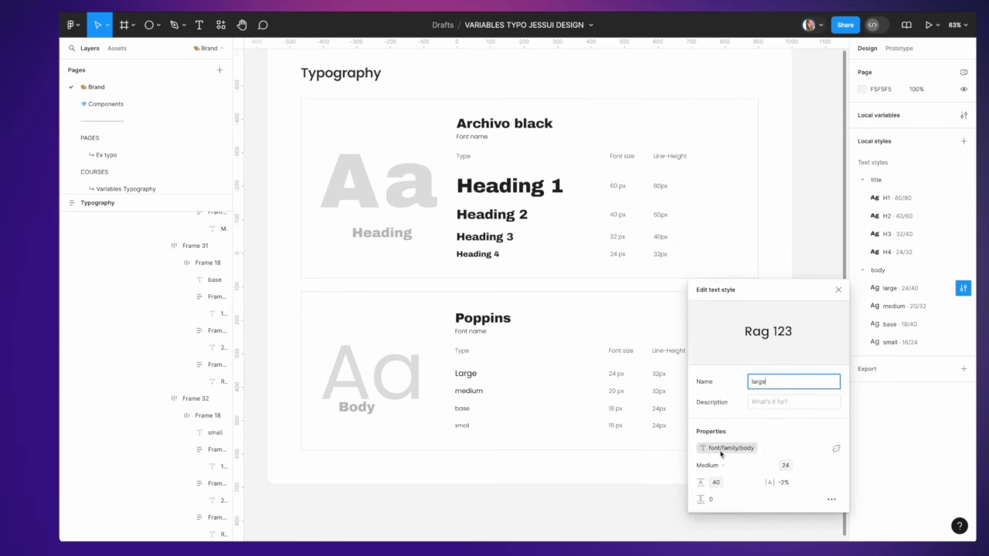
pyautogui.click(709, 466)
pyautogui.scroll(-2, 712, 505)
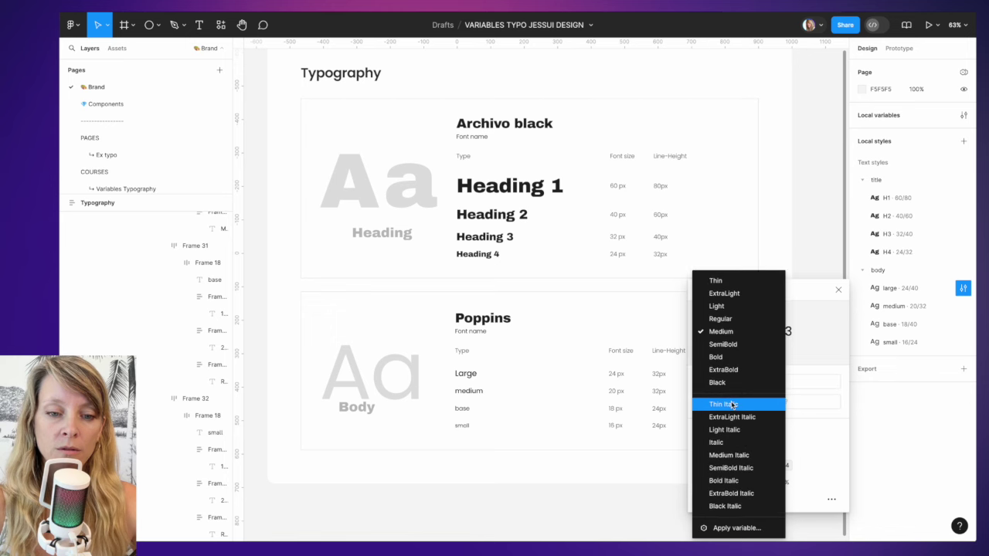
pyautogui.click(730, 528)
pyautogui.scroll(-5, 605, 455)
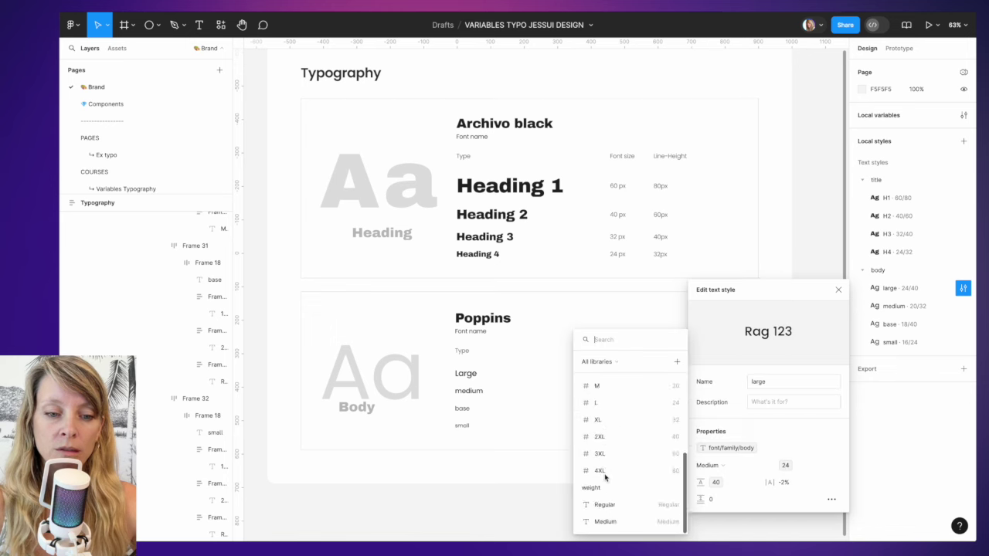
pyautogui.click(608, 524)
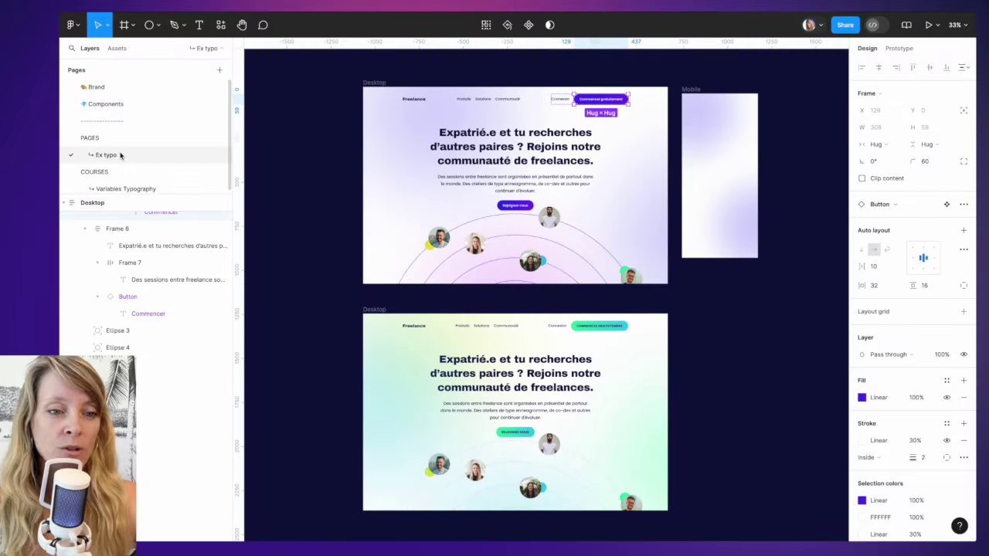
# - Examine the two desktop mockups and the empty Mobile frame on the Ex typo page
pyautogui.click(303, 140)
pyautogui.scroll(1, 305, 142)
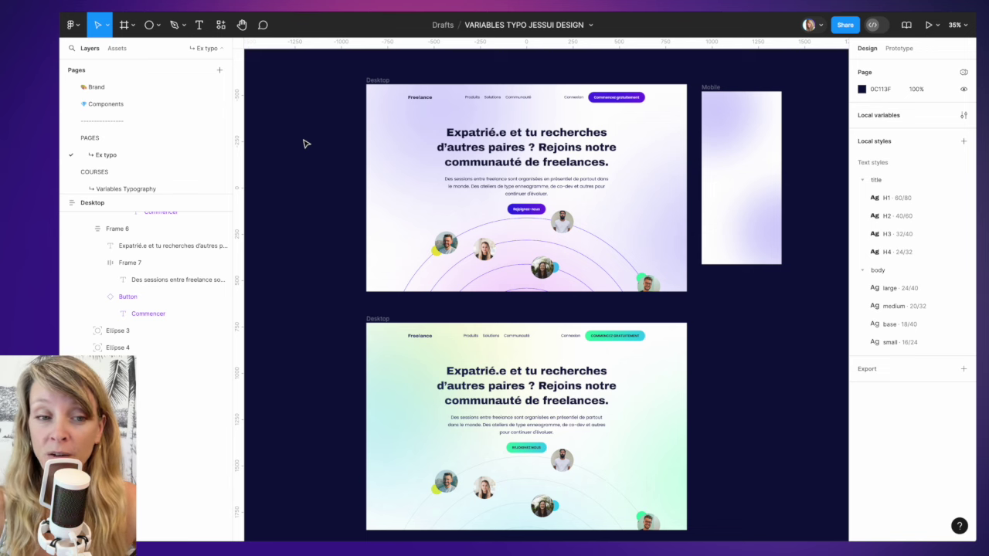
pyautogui.scroll(3, 342, 131)
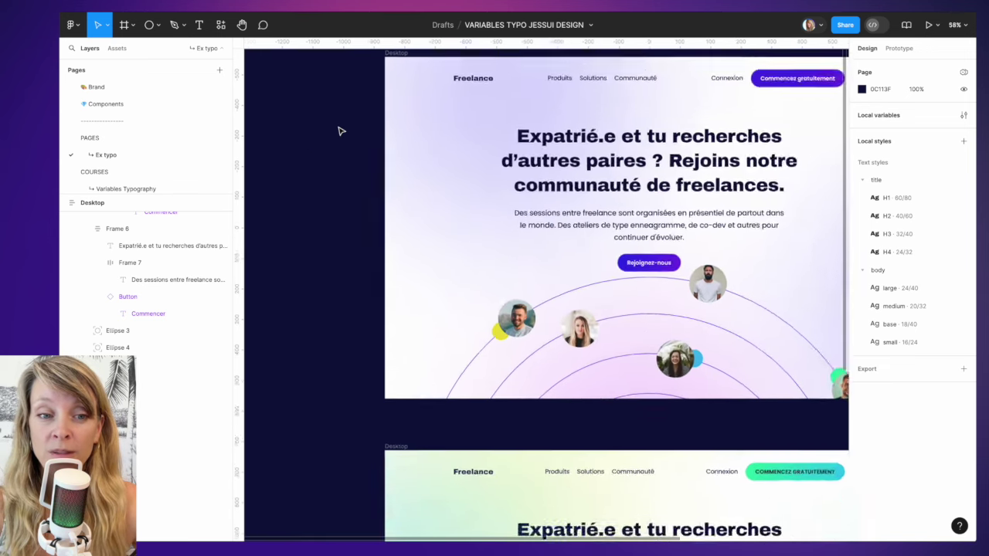
pyautogui.scroll(3, 341, 131)
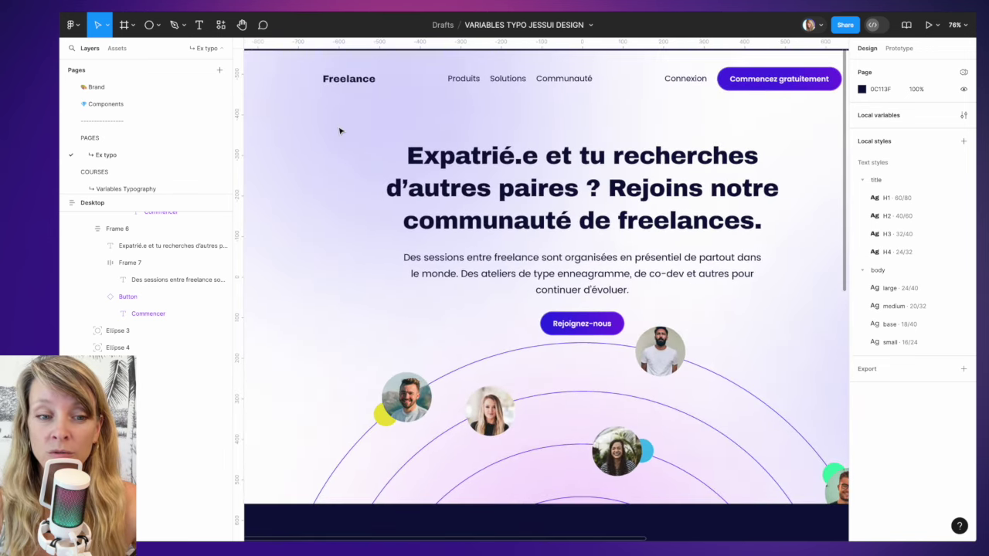
pyautogui.scroll(-8, 339, 130)
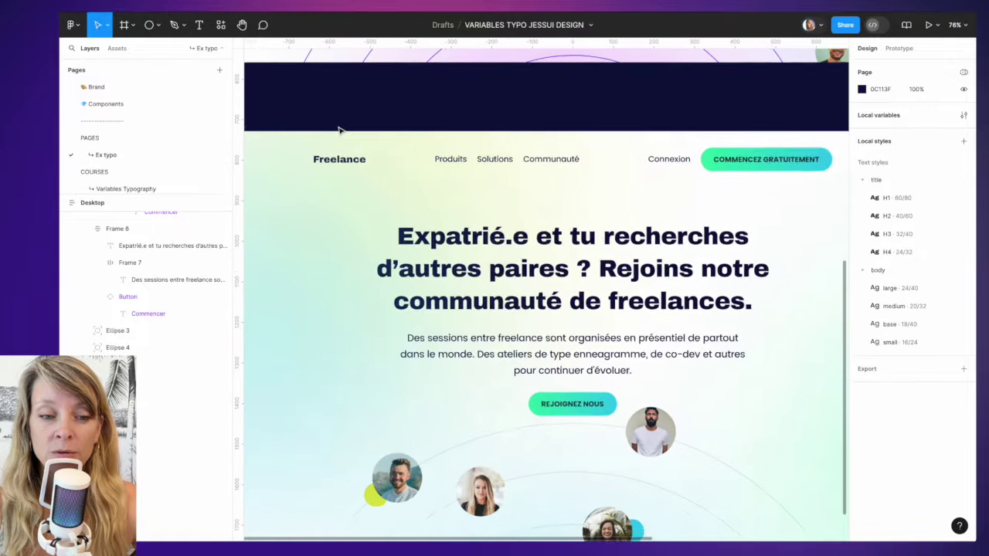
pyautogui.scroll(-3, 340, 129)
pyautogui.scroll(-5, 339, 129)
pyautogui.scroll(9, 340, 130)
pyautogui.scroll(-4, 340, 130)
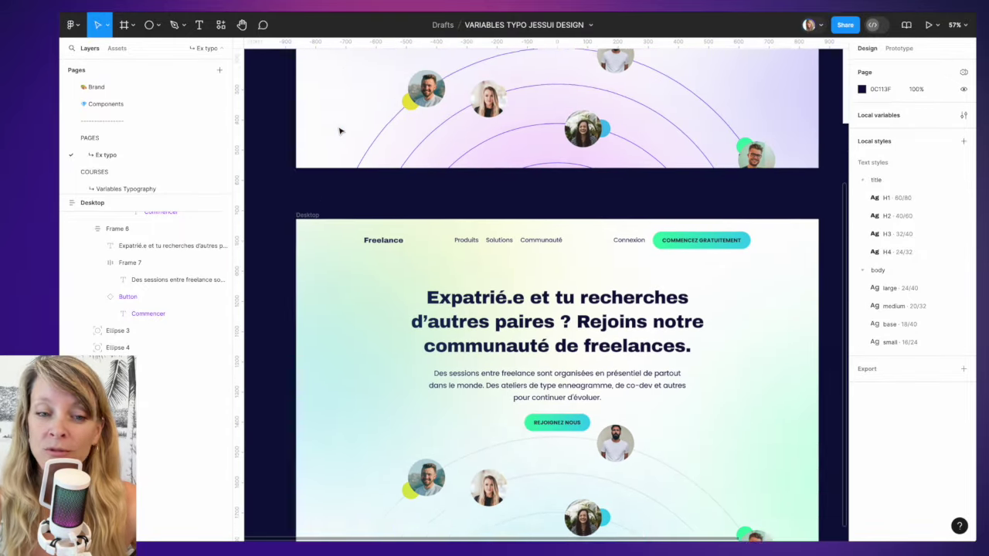
pyautogui.scroll(5, 340, 130)
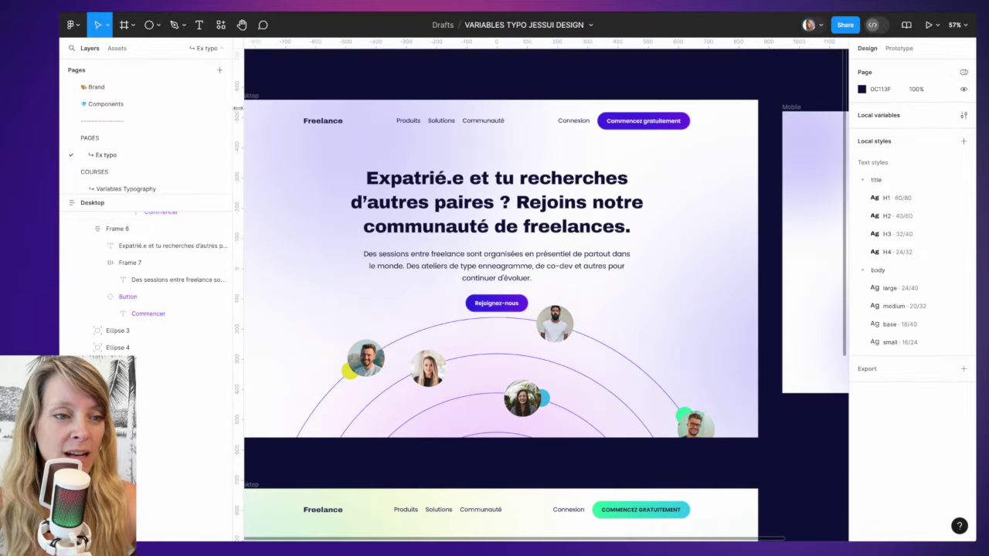
pyautogui.scroll(-2, 337, 129)
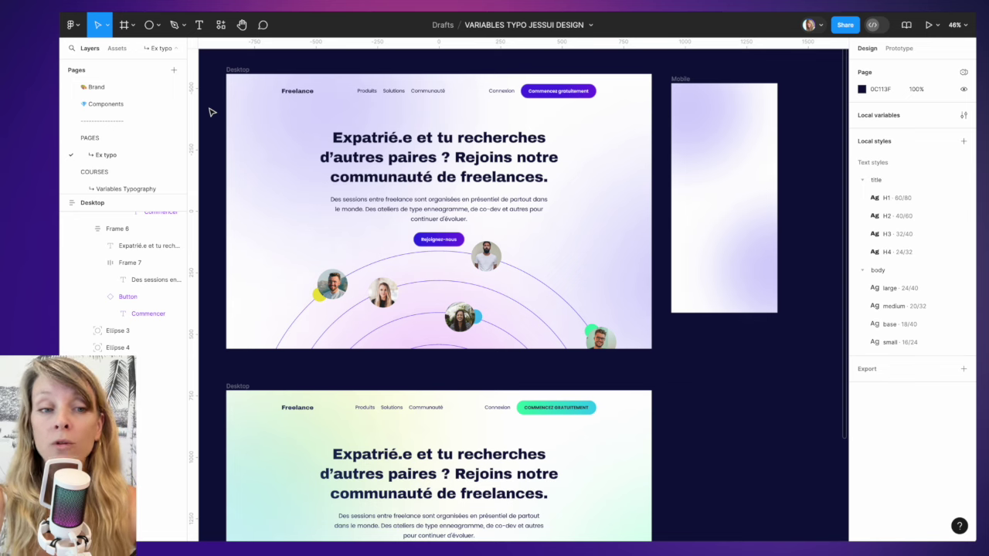
# - Copy the hero frame with heading, paragraph and button from the upper Desktop frame into the Mobile frame, with 24 px padding on the Mobile frame
pyautogui.click(392, 160)
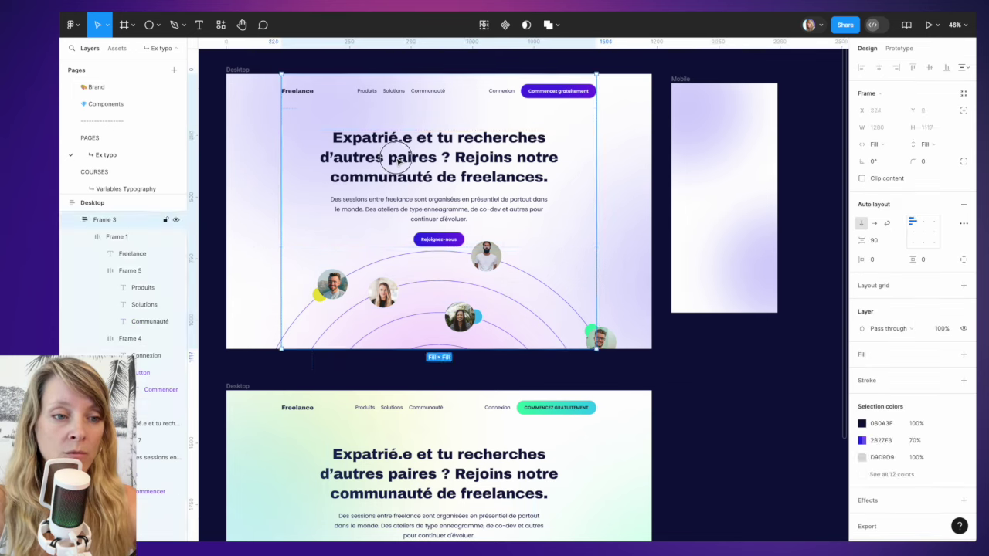
pyautogui.click(391, 160)
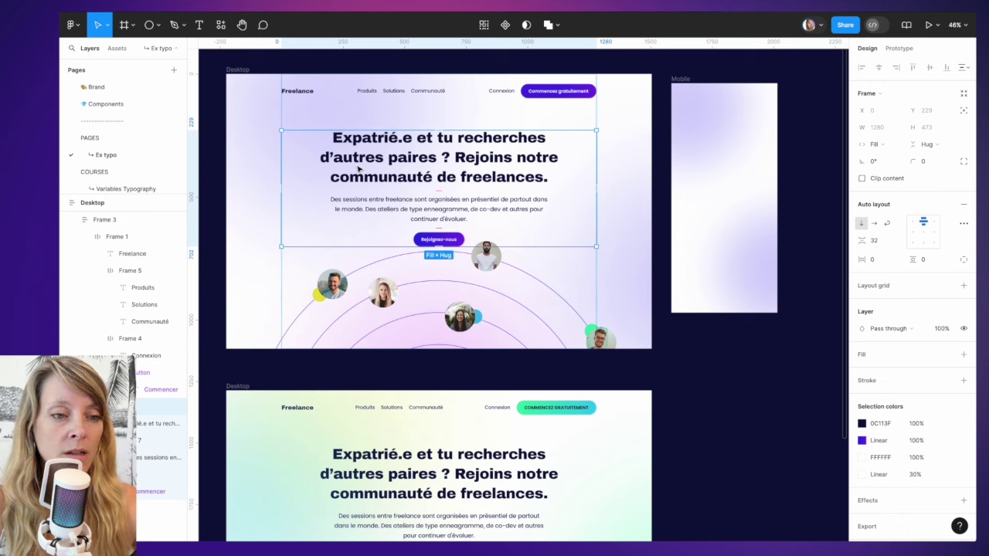
pyautogui.click(680, 78)
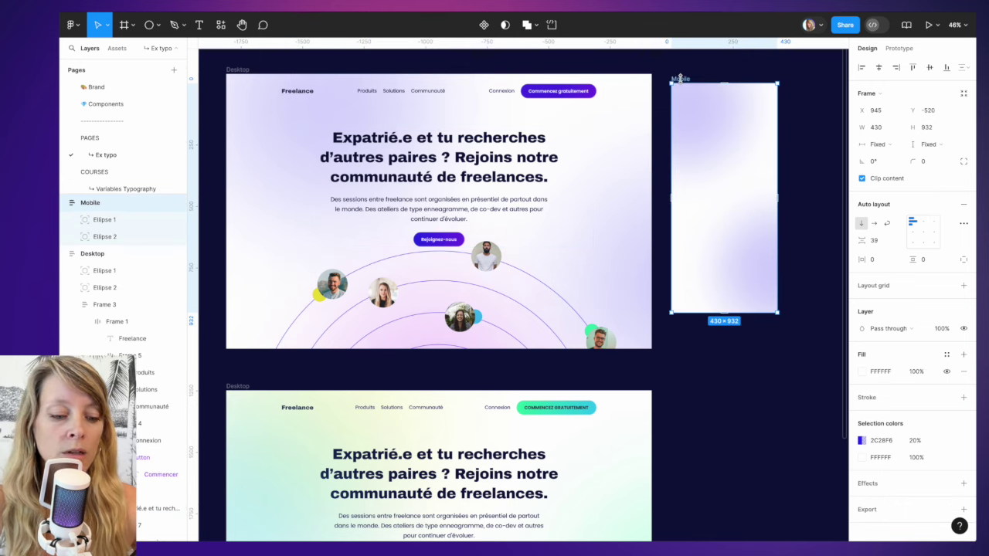
pyautogui.hotkey('ctrl', 'v')
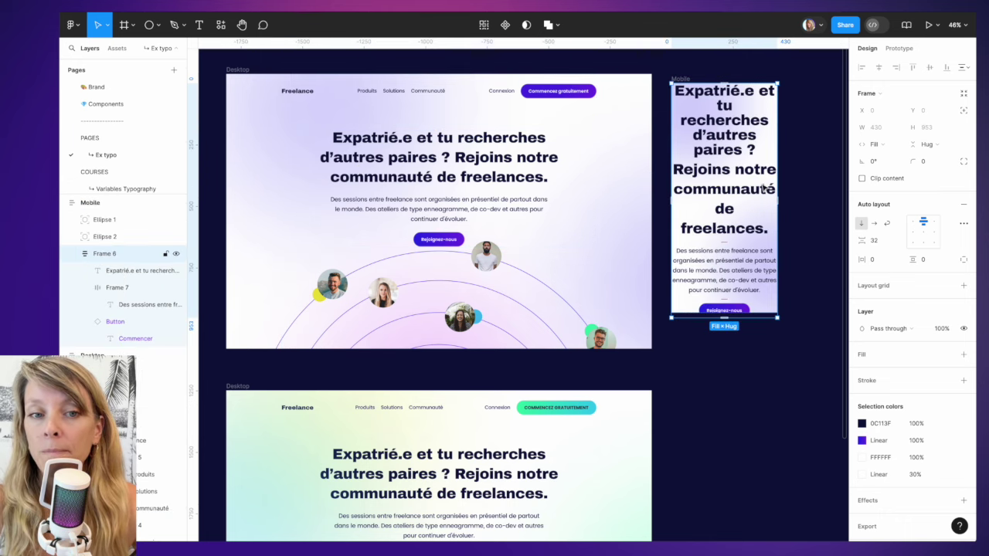
pyautogui.hotkey('ctrl', 'z')
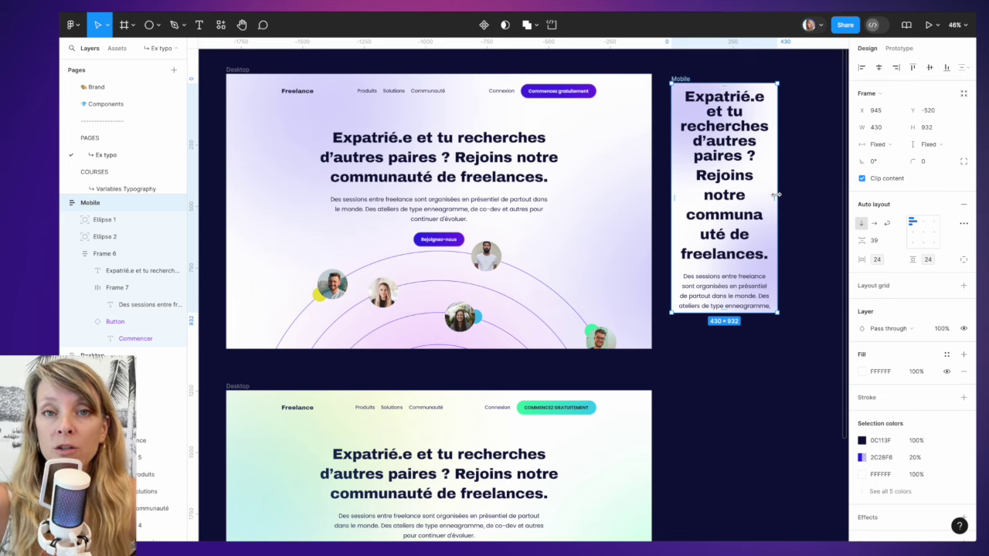
pyautogui.click(811, 139)
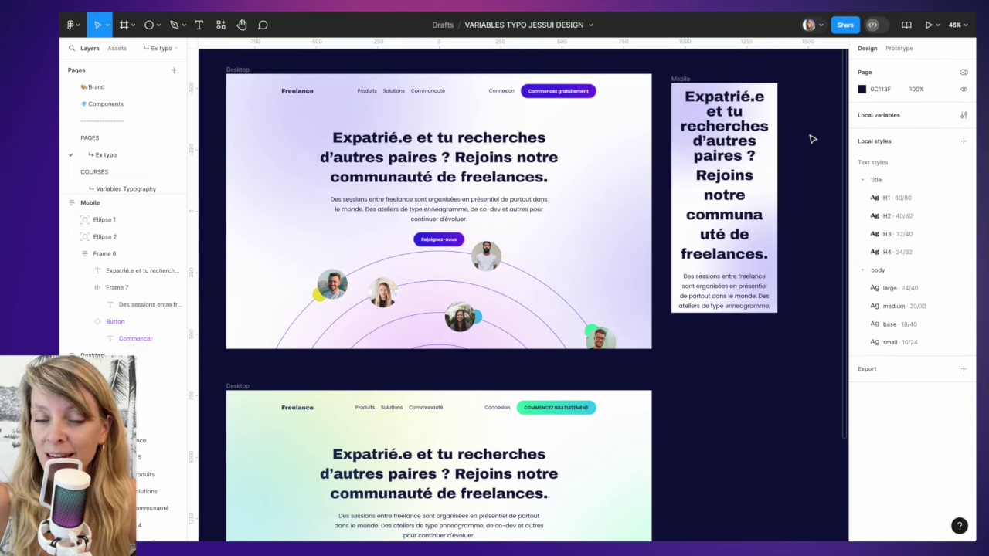
# - Rename the Typography collection's value mode to Desktop, add a second mode named Mobile, and widen the variables window to fit both
pyautogui.click(884, 114)
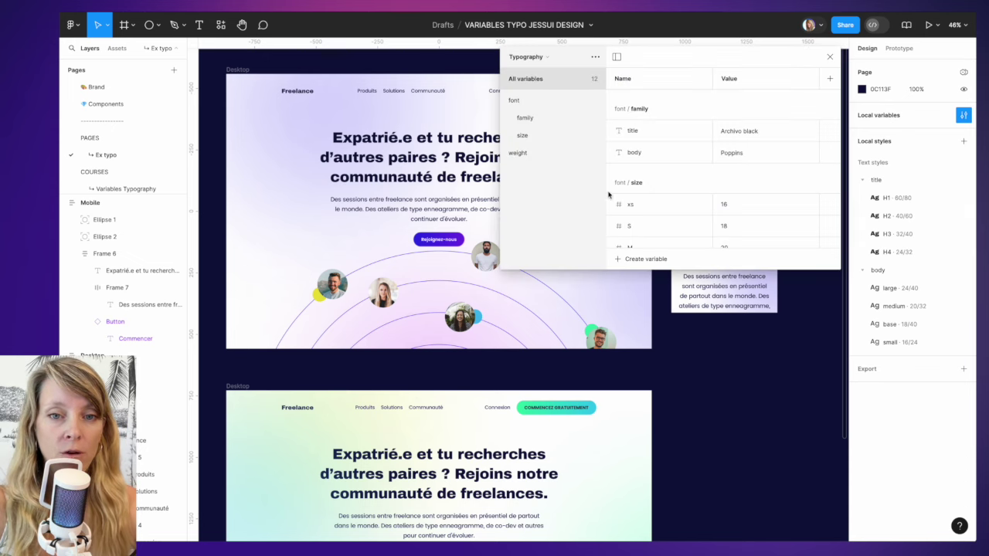
pyautogui.doubleClick(733, 80)
pyautogui.write('De')
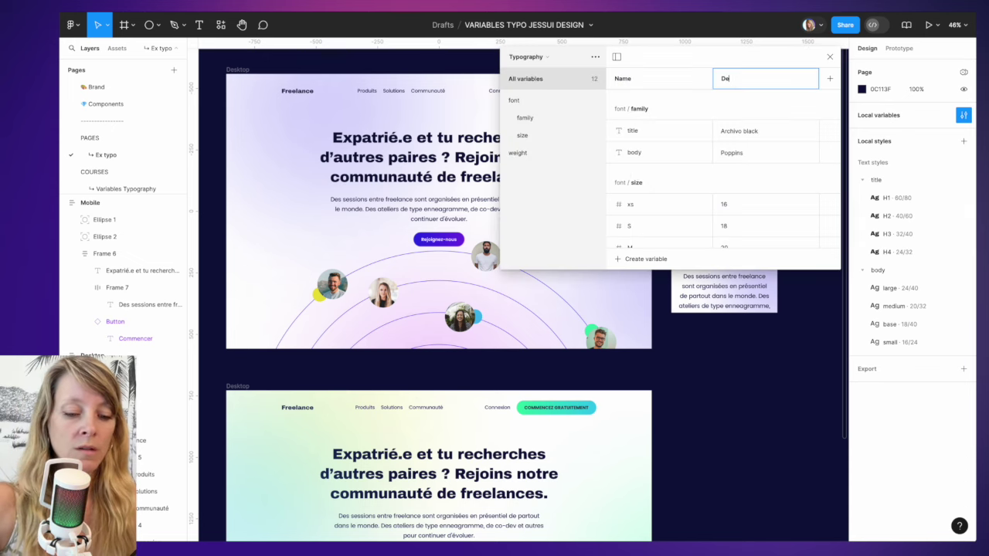
pyautogui.write('sktop')
pyautogui.press('Return')
pyautogui.click(829, 78)
pyautogui.write('Mobile')
pyautogui.press('Return')
pyautogui.moveTo(499, 117); pyautogui.dragTo(361, 119)
# - Compare the Desktop and Mobile font size values with the text in both mockups, and close the variables window
pyautogui.scroll(-5, 641, 183)
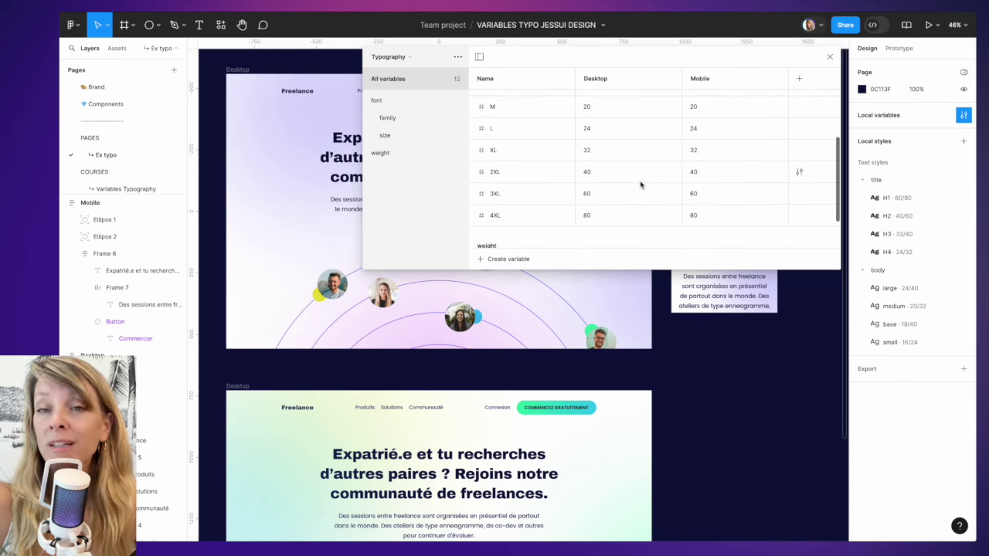
pyautogui.scroll(1, 641, 186)
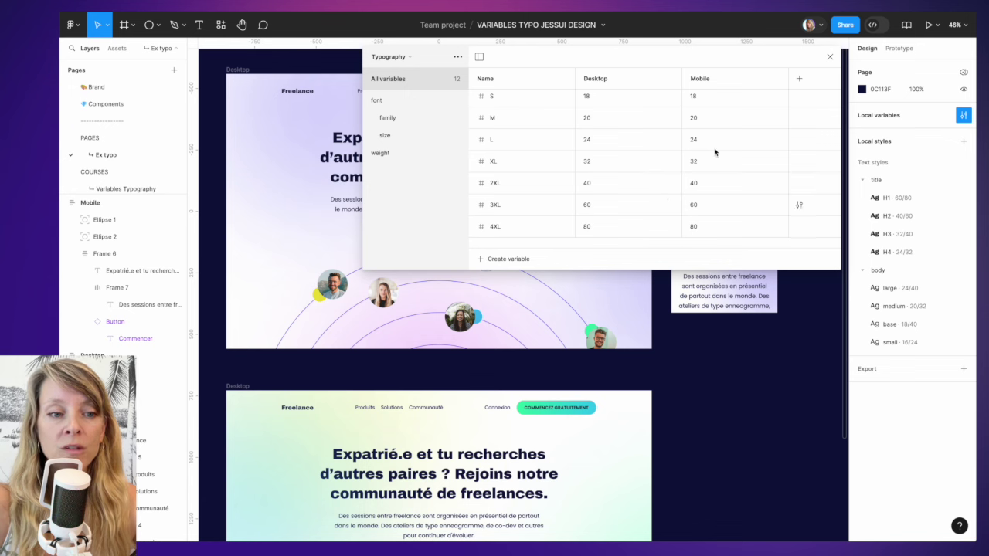
pyautogui.click(716, 56)
pyautogui.moveTo(716, 57); pyautogui.dragTo(722, 330)
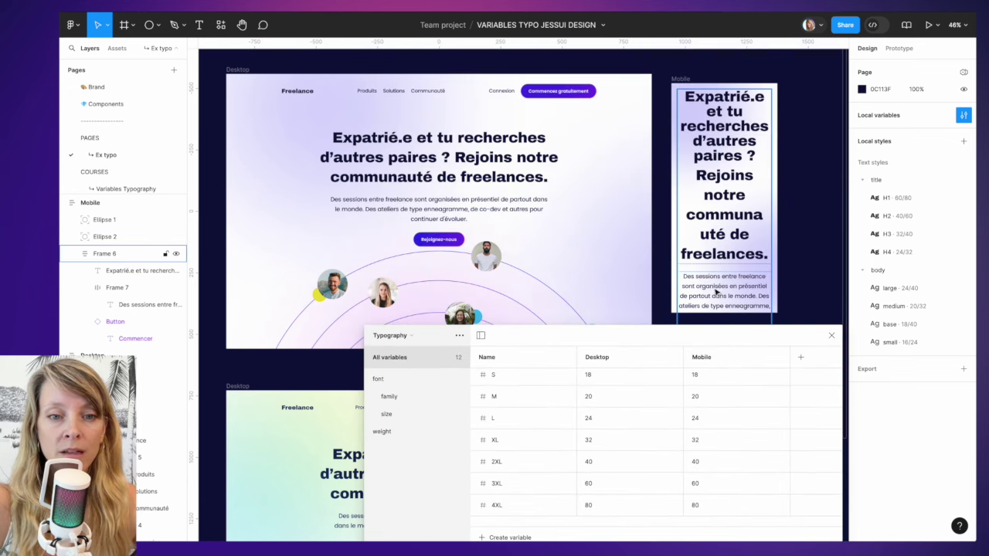
pyautogui.scroll(3, 738, 231)
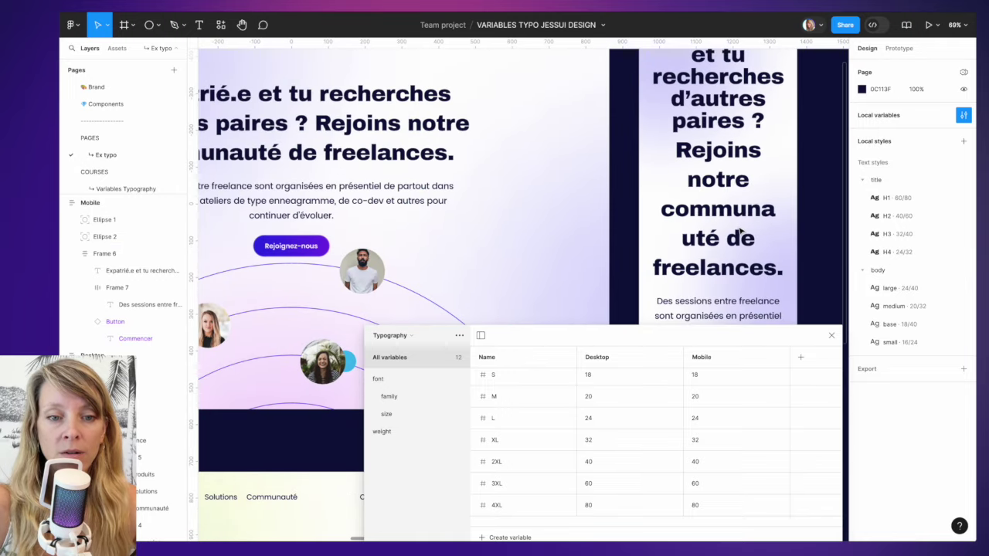
pyautogui.scroll(3, 739, 233)
pyautogui.hscroll(-2, 739, 233)
pyautogui.moveTo(692, 341); pyautogui.dragTo(720, 162)
pyautogui.hscroll(-2, 607, 447)
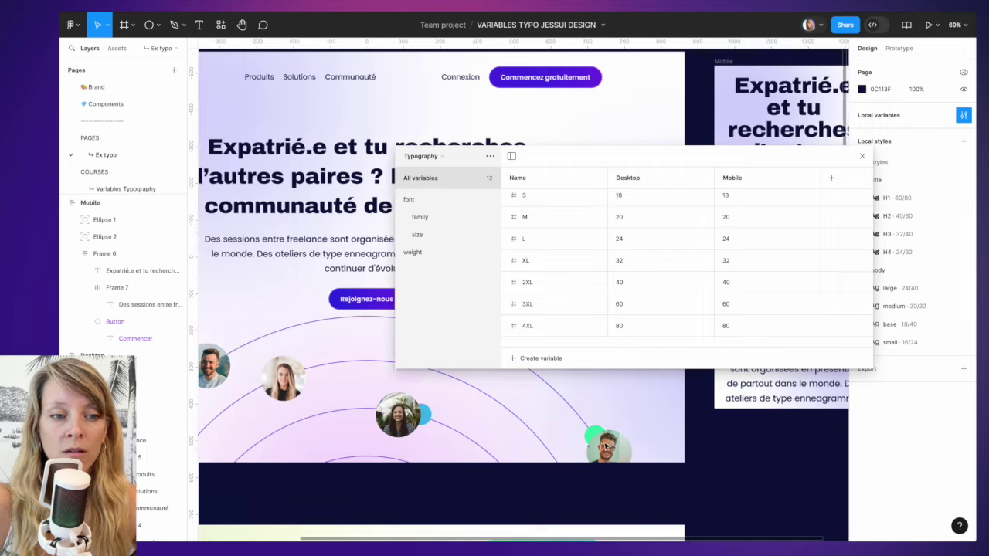
pyautogui.hscroll(-3, 607, 446)
pyautogui.hscroll(7, 607, 446)
pyautogui.scroll(2, 607, 446)
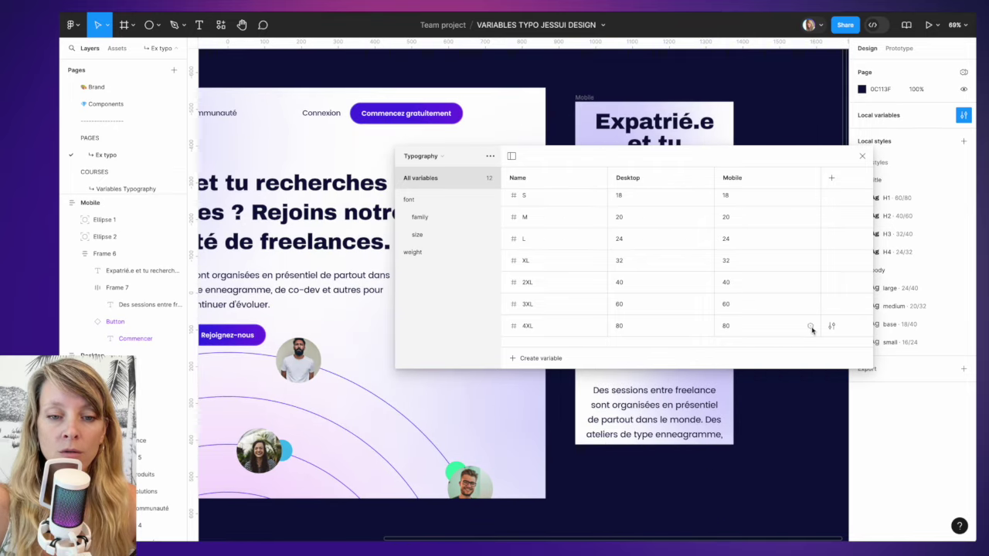
pyautogui.click(810, 326)
pyautogui.press('Escape')
pyautogui.press('Escape')
# - Apply the Typography collection's Mobile mode to the Mobile frame
pyautogui.click(601, 108)
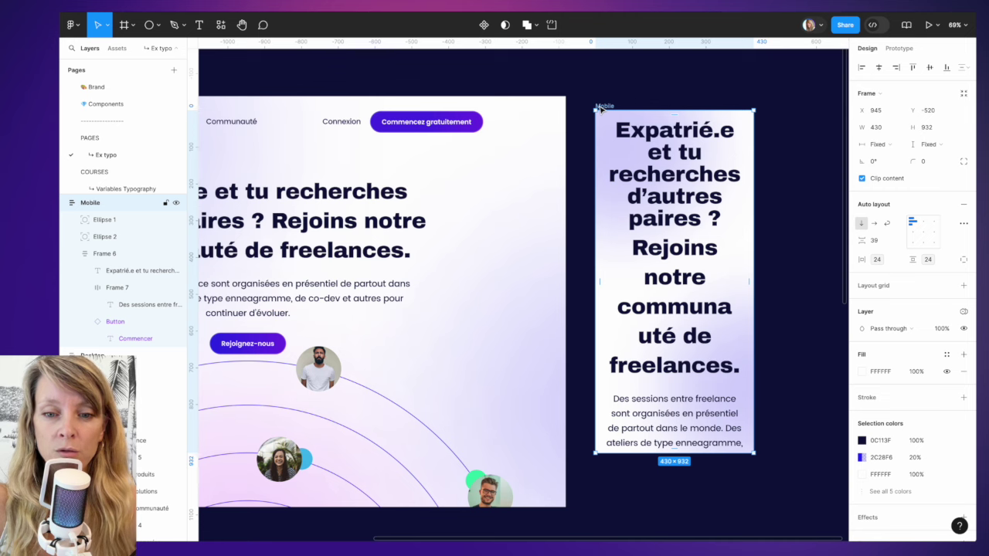
pyautogui.click(964, 313)
pyautogui.moveTo(902, 351)
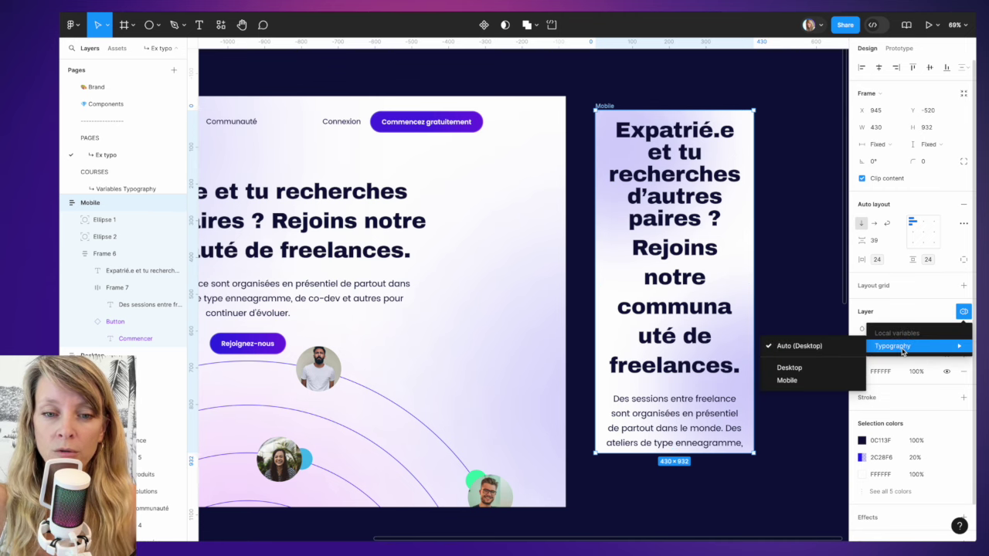
pyautogui.click(796, 381)
# - Apply the Typography collection's Desktop mode to the upper Desktop frame
pyautogui.hscroll(-5, 463, 271)
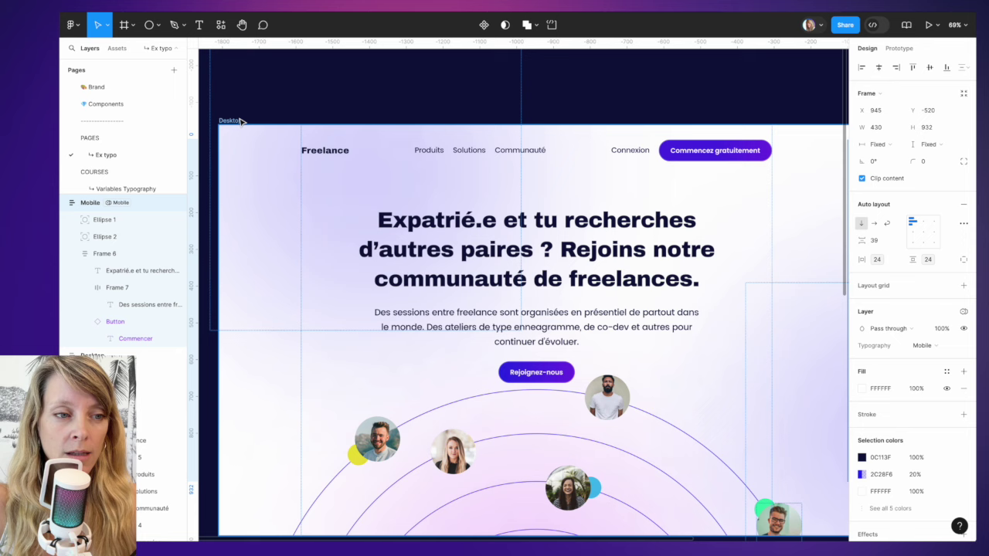
pyautogui.click(232, 120)
pyautogui.click(964, 312)
pyautogui.moveTo(911, 346)
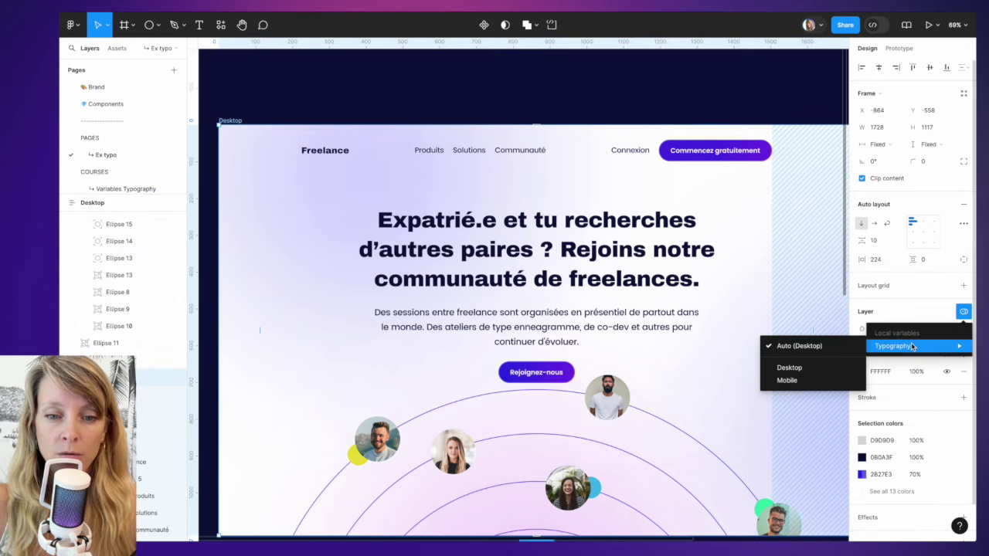
pyautogui.click(806, 371)
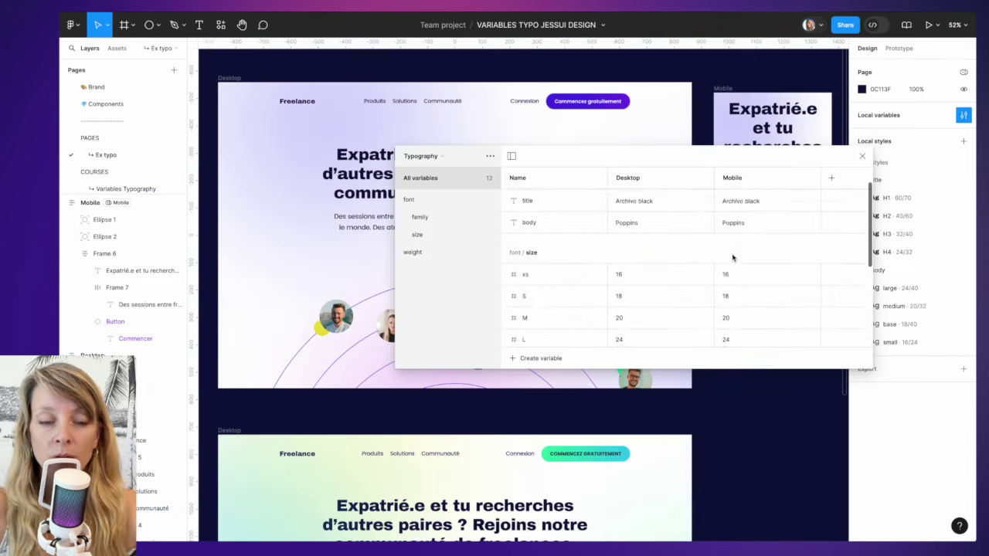
# - Set the Mobile value of the 4XL font size variable to 60, keeping the mobile mockup in view beside the variables window
pyautogui.scroll(-5, 732, 257)
pyautogui.scroll(-2, 732, 258)
pyautogui.scroll(3, 732, 258)
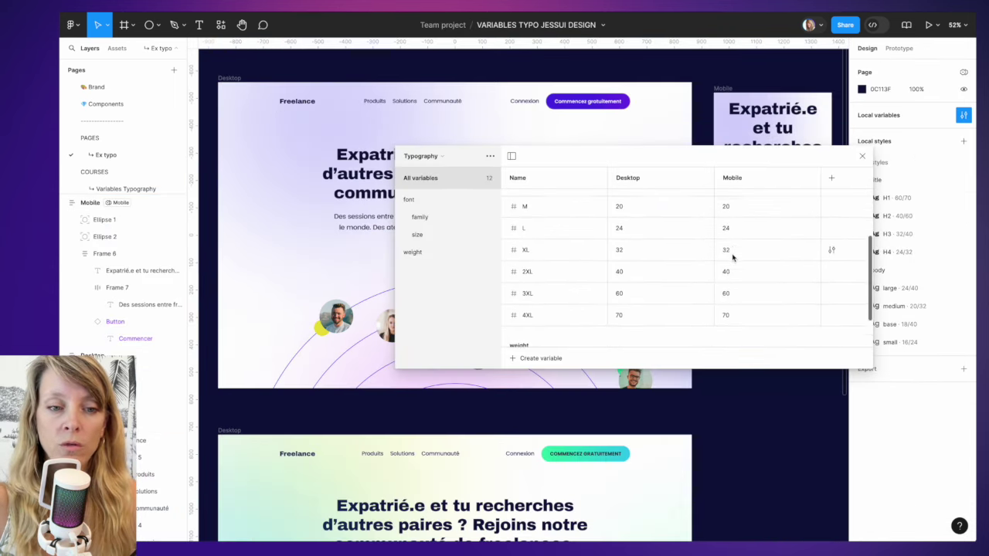
pyautogui.scroll(-1, 732, 258)
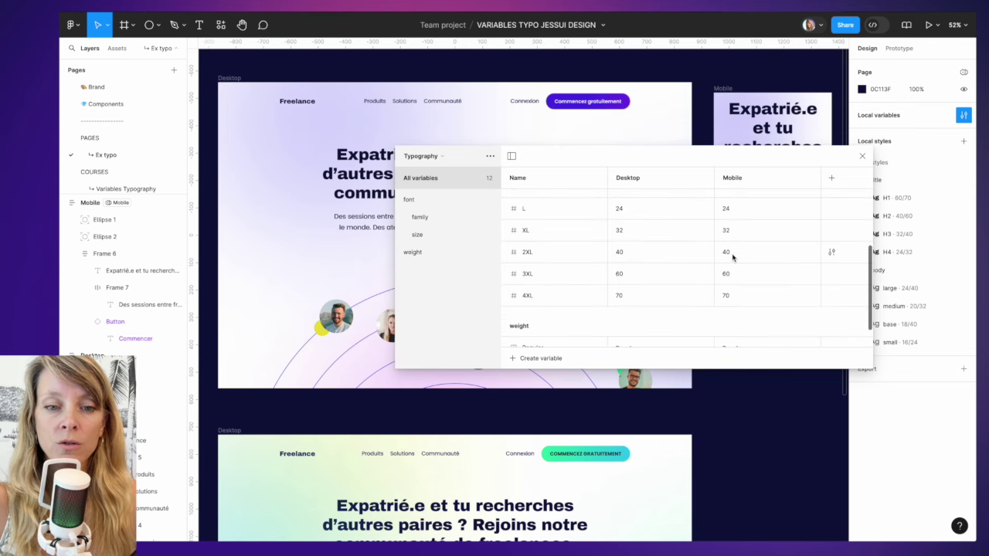
pyautogui.moveTo(665, 162); pyautogui.dragTo(681, 372)
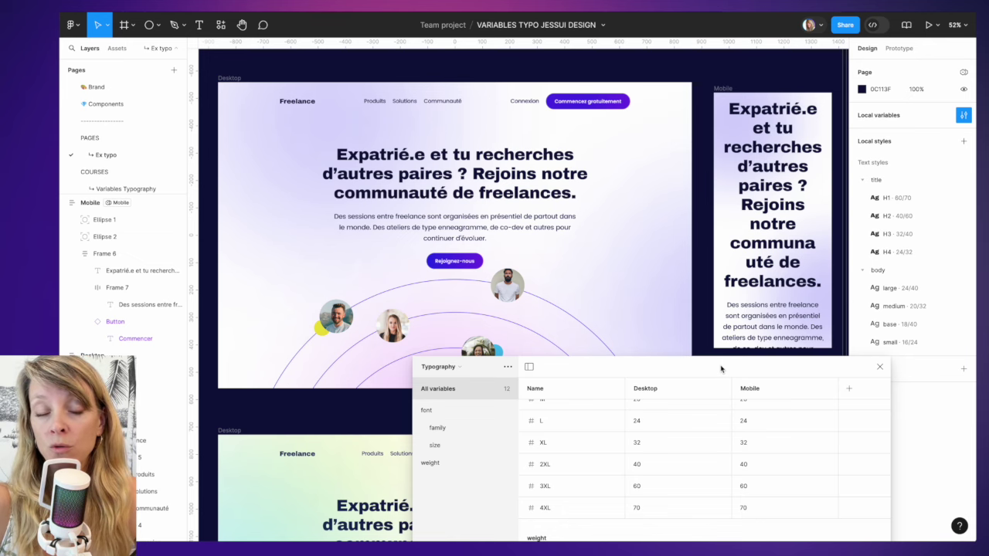
pyautogui.moveTo(720, 368); pyautogui.dragTo(676, 138)
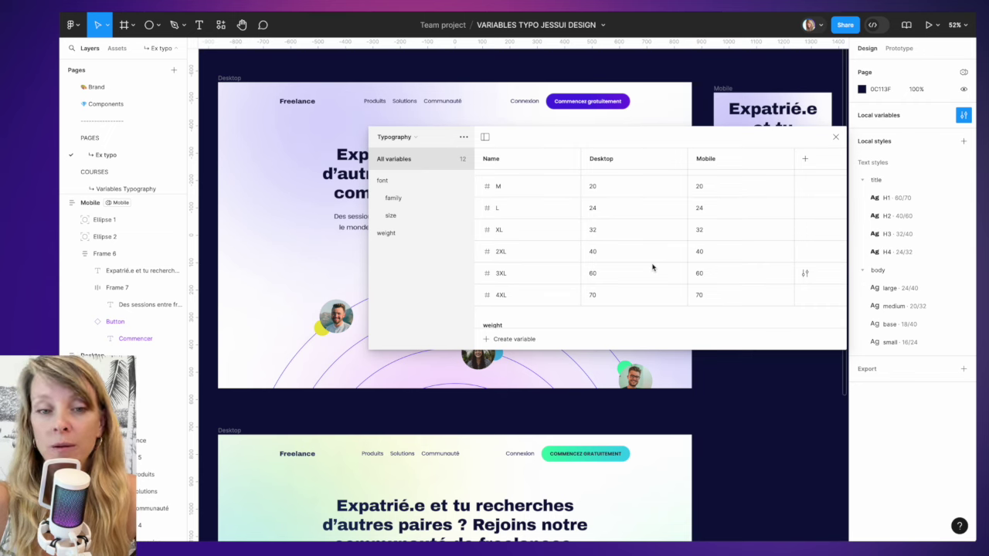
pyautogui.click(705, 271)
pyautogui.click(704, 291)
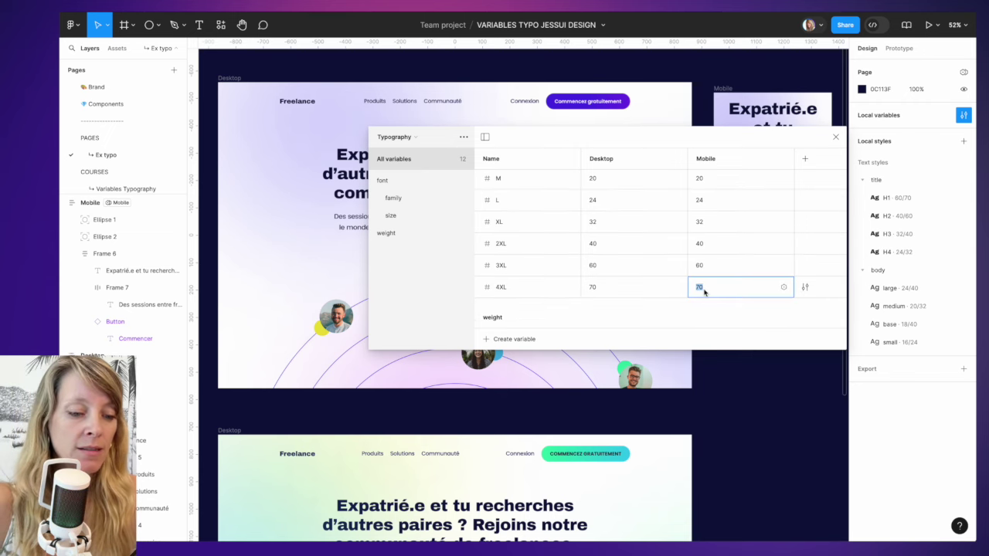
pyautogui.write('60')
pyautogui.press('Return')
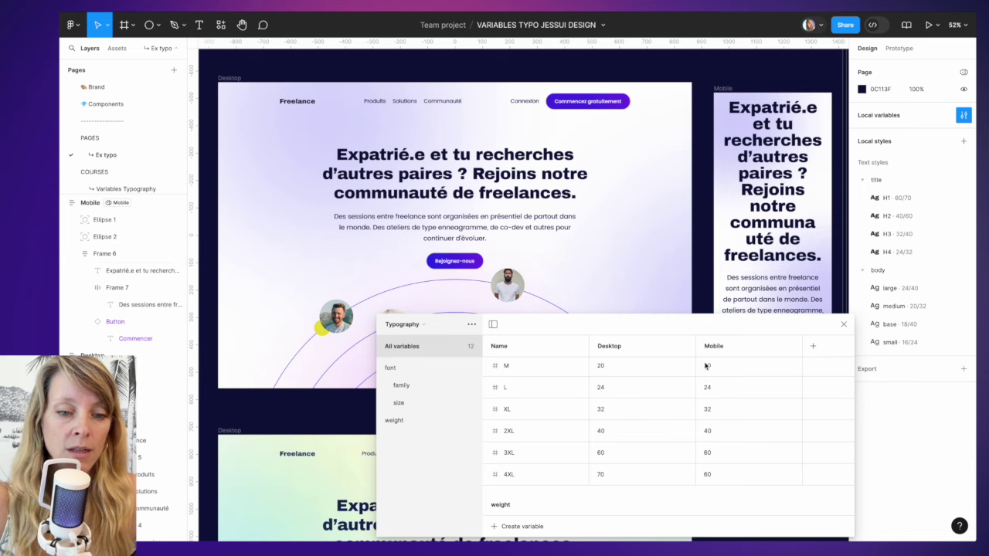
# - Set the Mobile values of the 3XL font size variable to 40 and the 4XL variable to 50
pyautogui.click(708, 453)
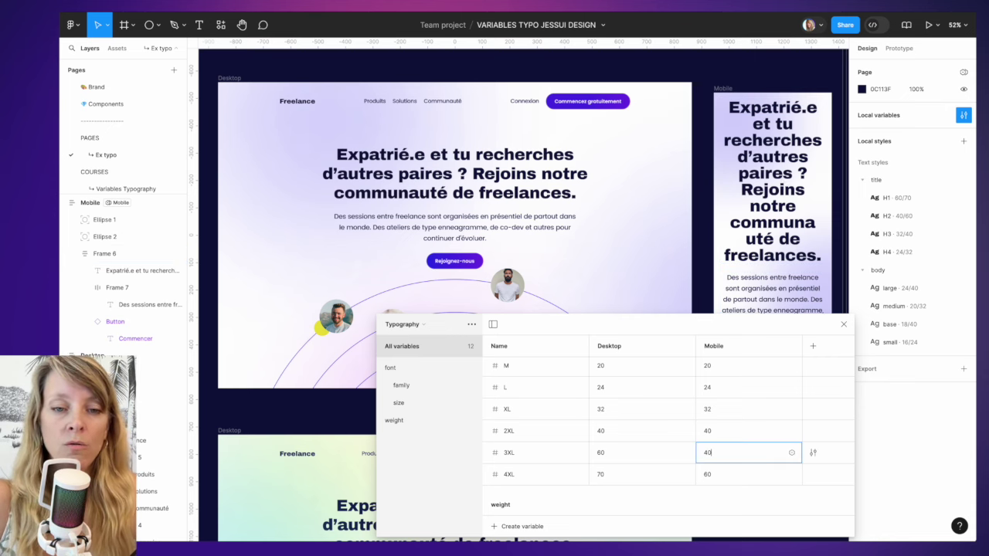
pyautogui.press('Return')
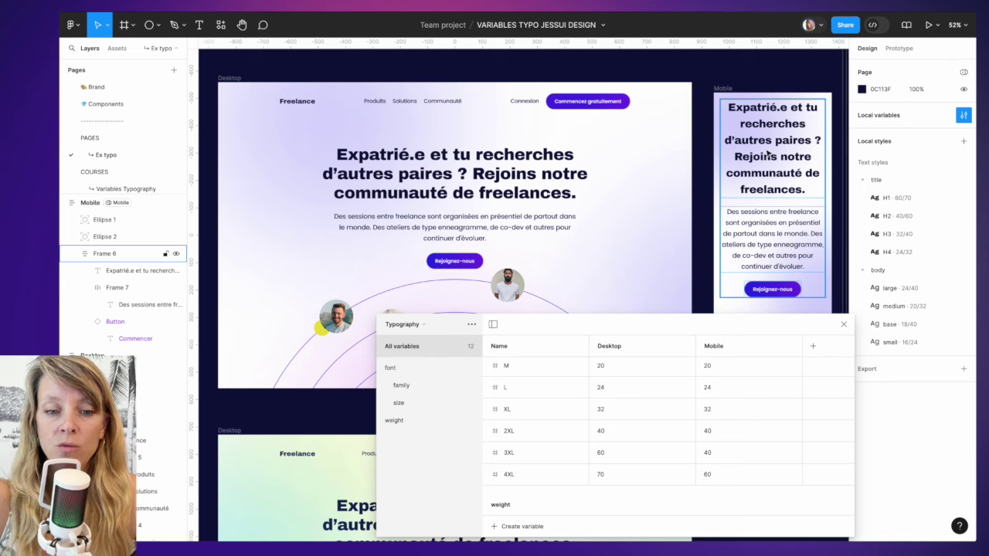
pyautogui.click(707, 475)
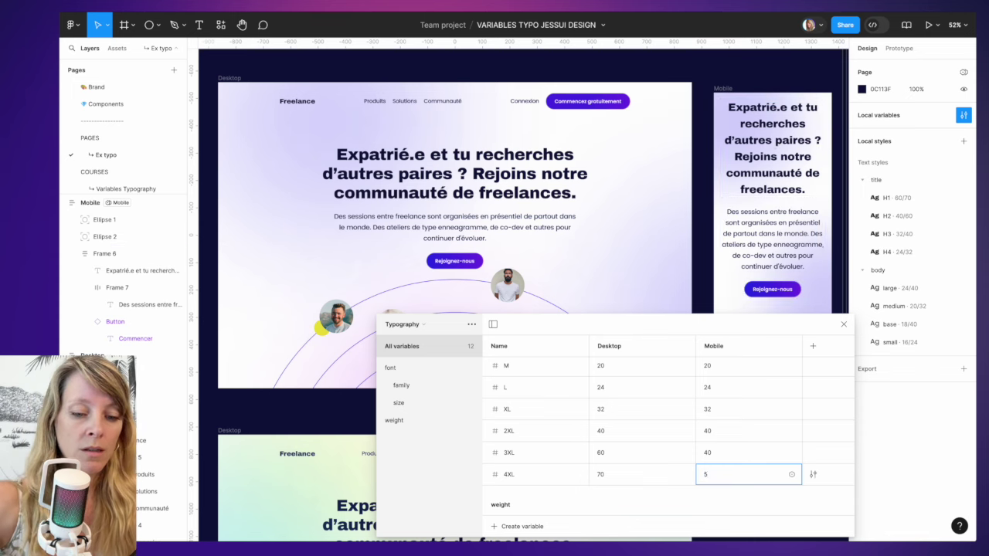
pyautogui.press('Return')
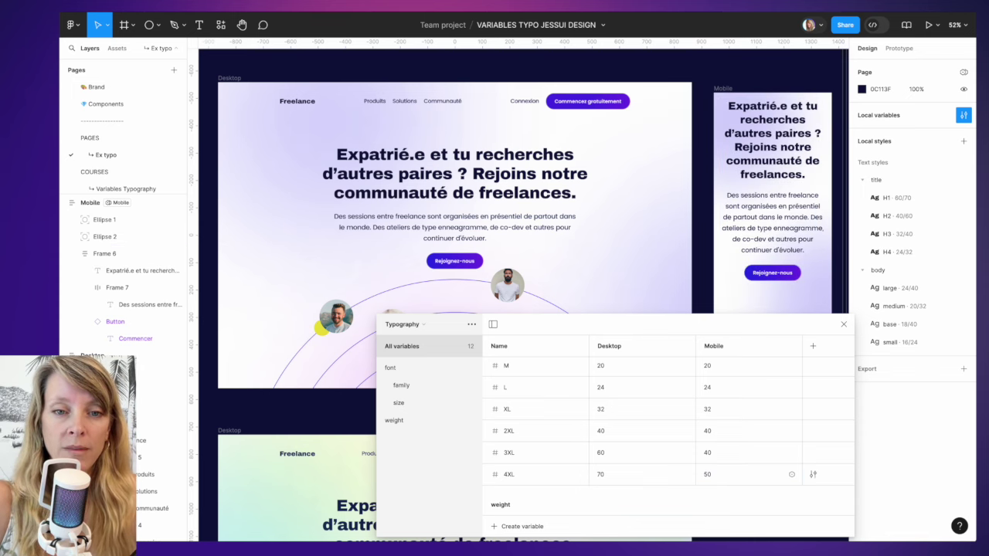
# - Replace the Mobile frame's text and button block with a copy of the one in the upper Desktop frame
pyautogui.click(772, 156)
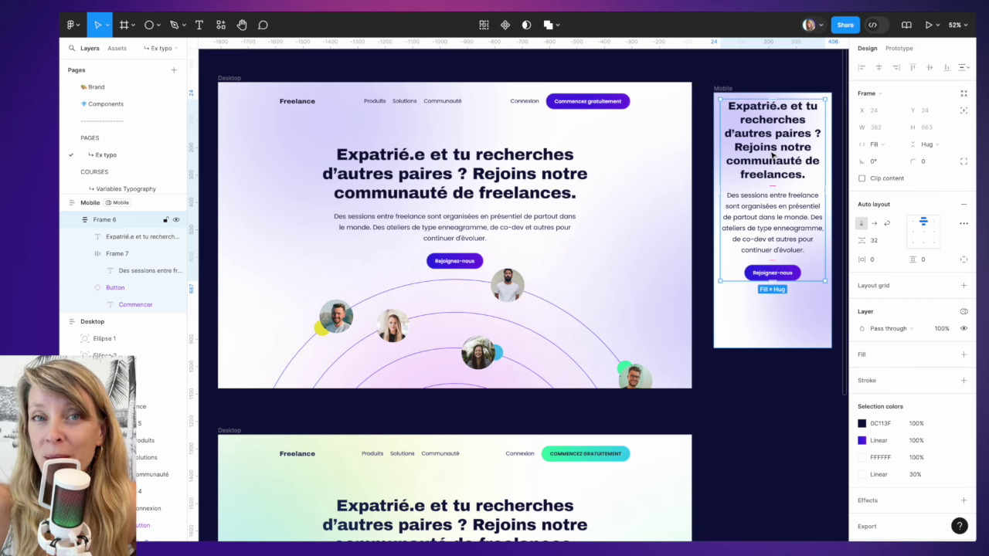
pyautogui.hotkey('ctrl', 'z')
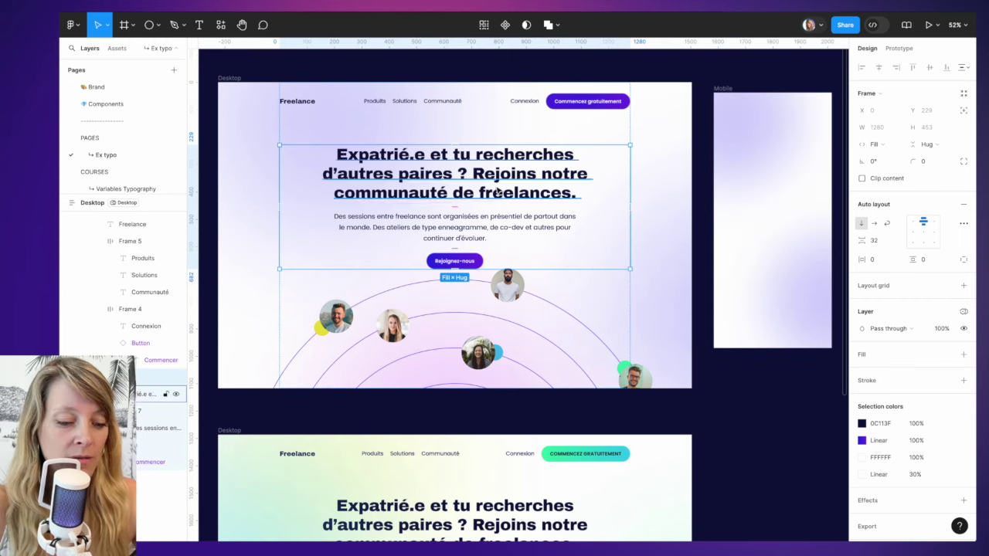
pyautogui.click(725, 91)
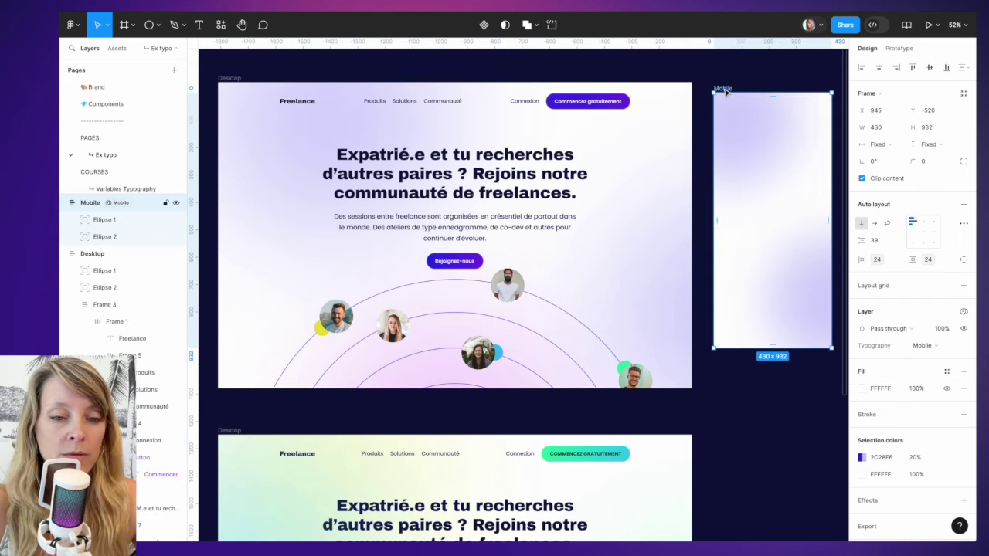
pyautogui.hotkey('ctrl', 'shift', 'z')
pyautogui.click(714, 70)
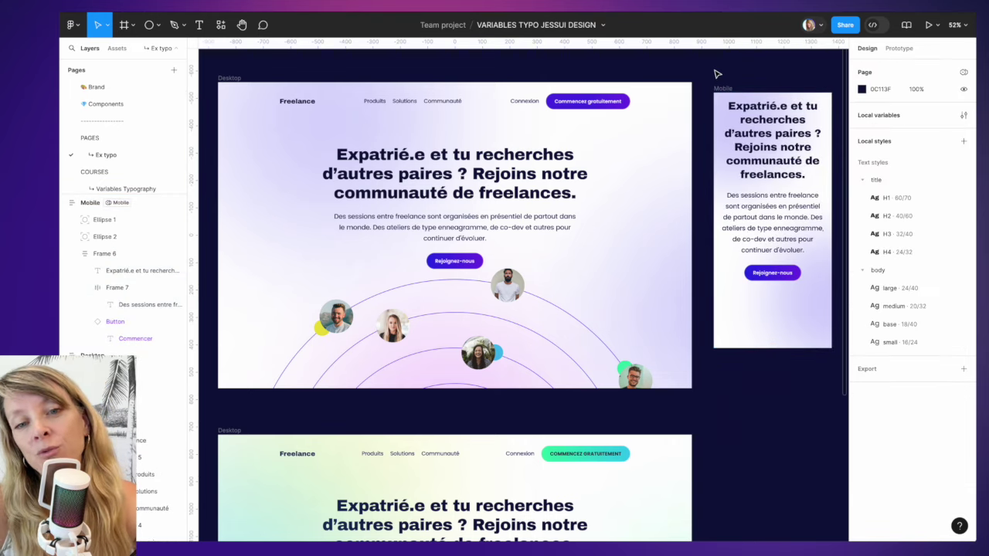